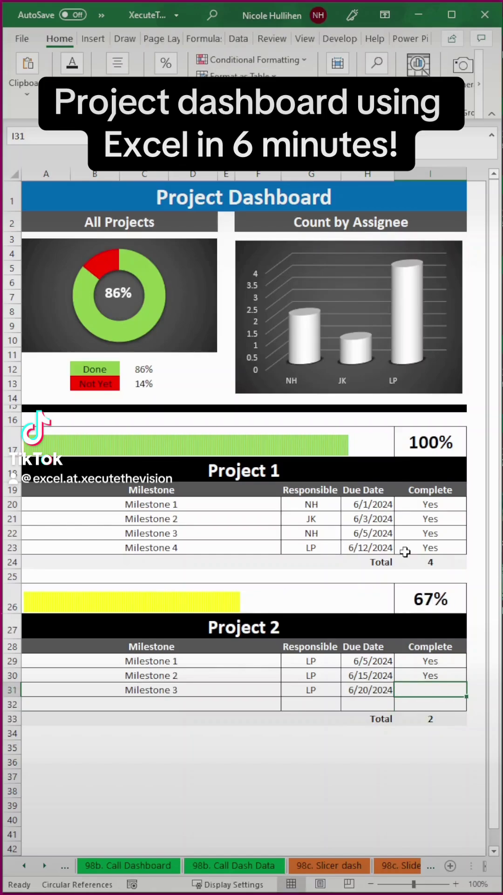
Step: Clear the Yes marks from three consecutive completed Project 1 milestones in the Complete column
click(405, 551)
key(Delete)
key(Up)
key(Delete)
key(Up)
key(Delete)
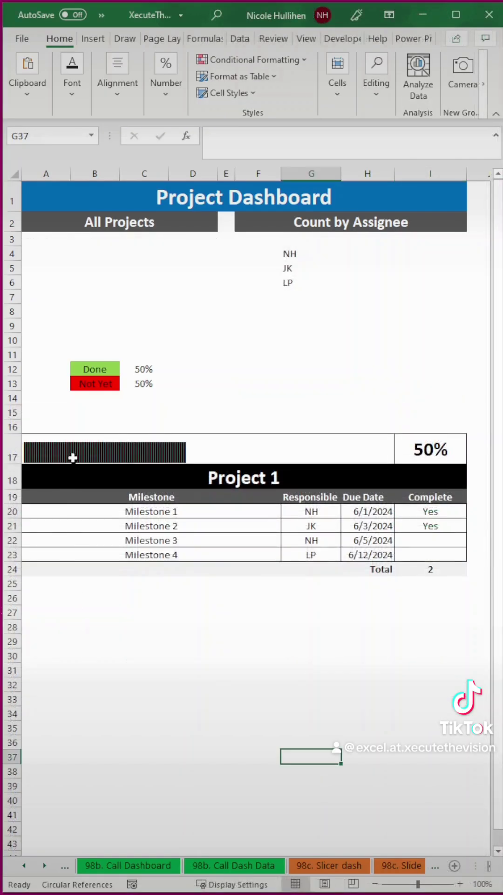
Step: Copy the Project 1 block A17:I24 and paste it starting at A26
drag(73, 458, 366, 563)
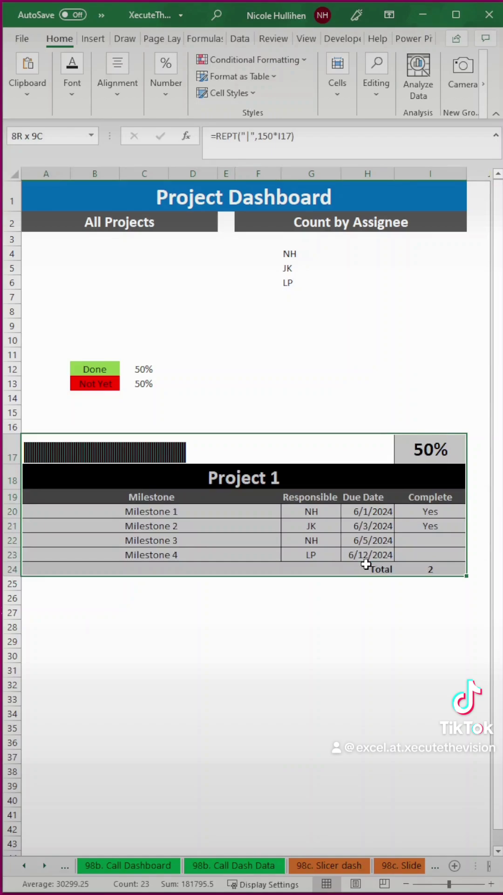
key(ctrl+c)
click(27, 598)
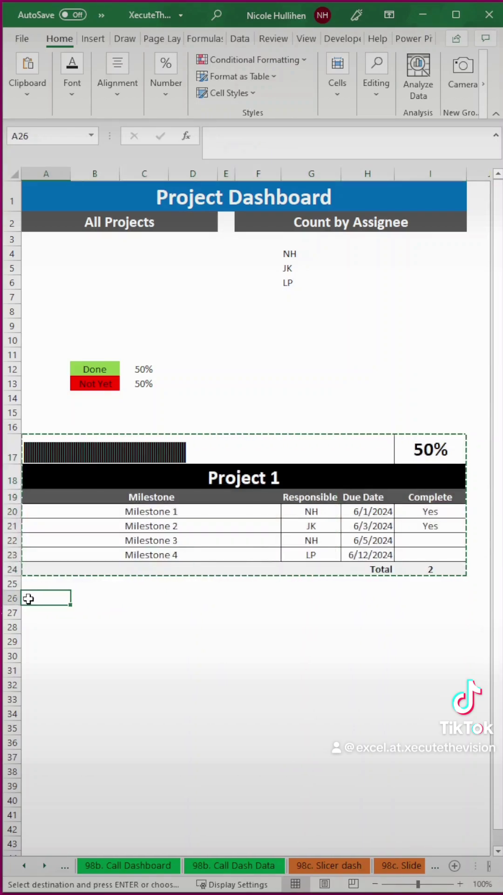
key(ctrl+v)
Step: Clear the pasted progress bar, percentage in I26, milestone rows 29–32 and Total in I33
click(122, 614)
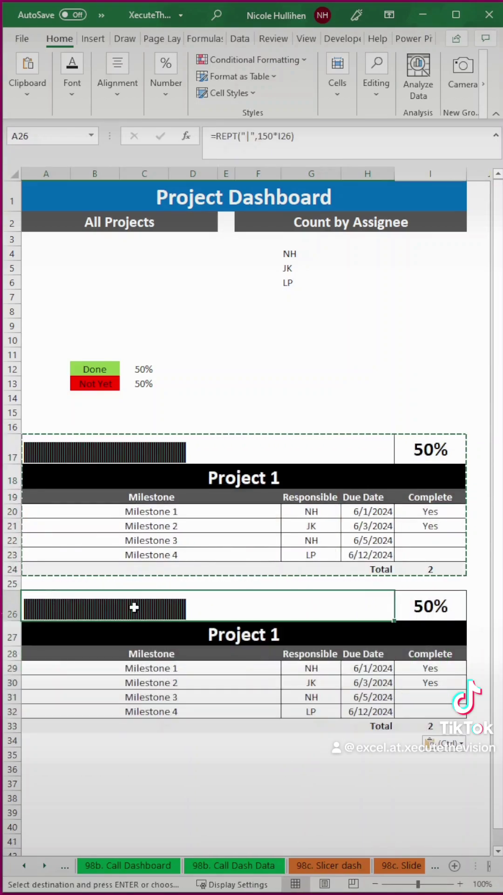
key(Delete)
click(431, 606)
key(Delete)
drag(430, 668, 242, 716)
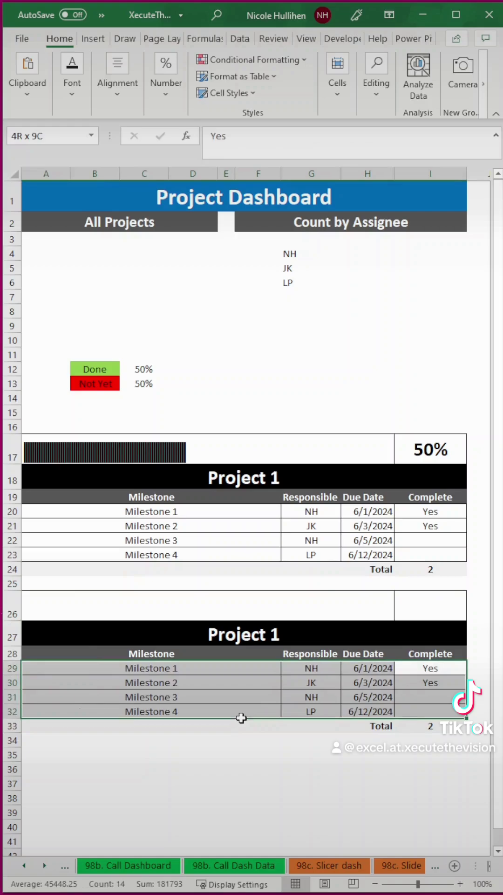
key(Delete)
click(436, 725)
key(Delete)
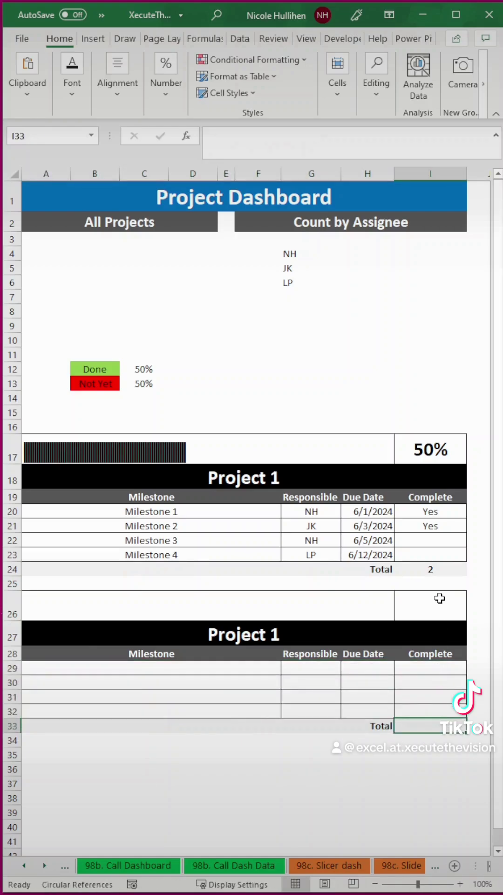
Step: Enter =COUNTIF(I29:I32,"Yes")/COUNTA(H29:H32) in I26
click(434, 610)
text(=countif)
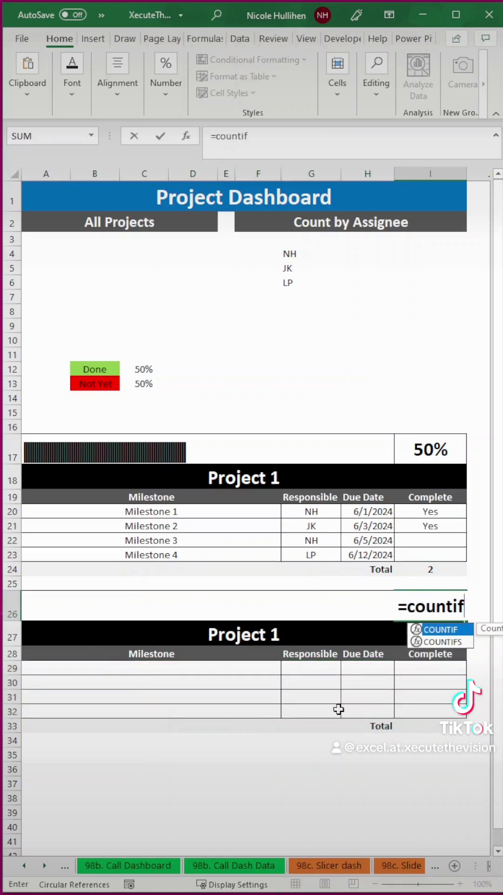
key(Tab)
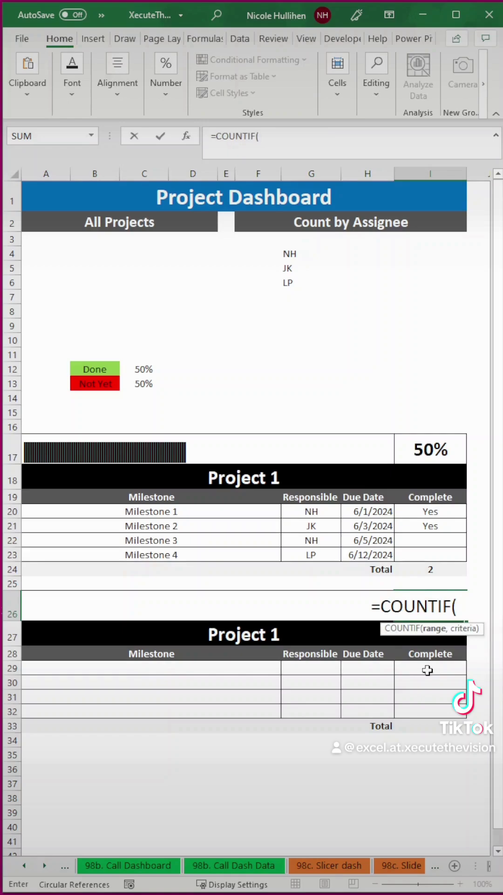
drag(425, 670, 429, 701)
text(,)
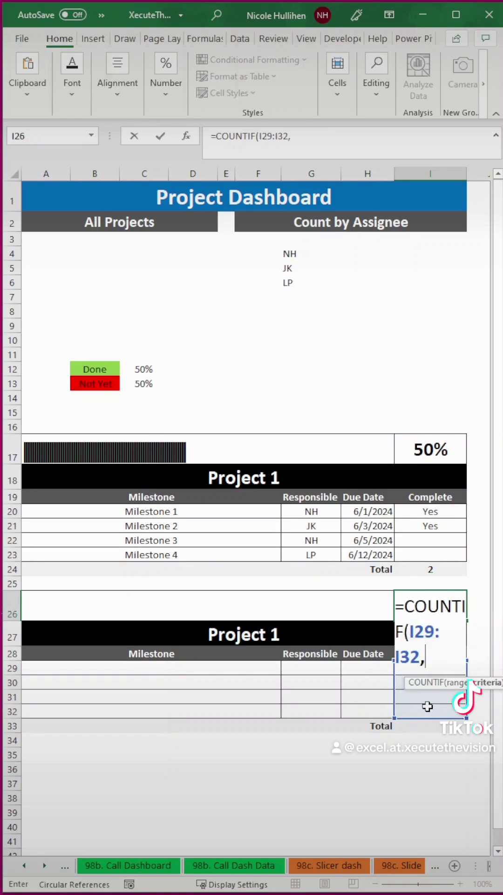
text("Yes")
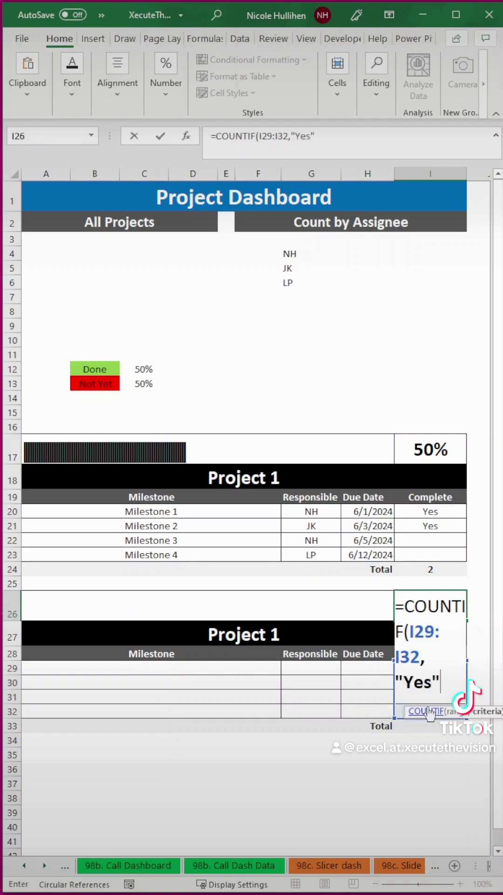
text()/counta)
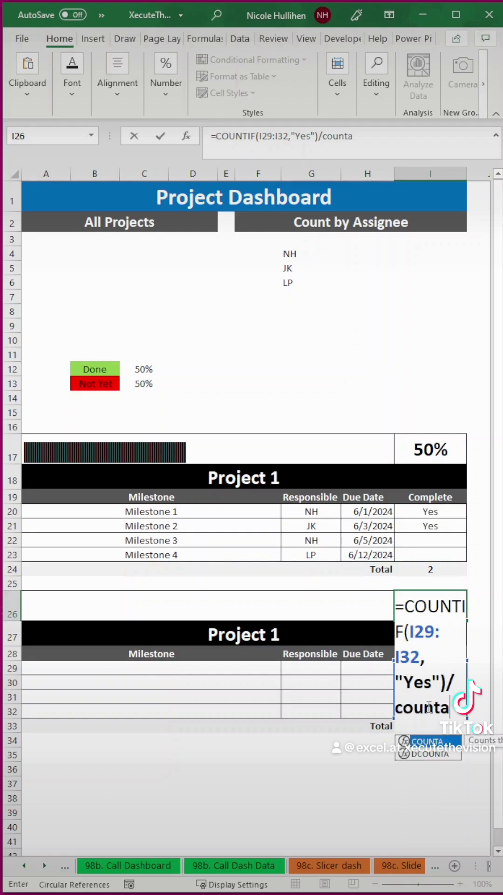
key(Tab)
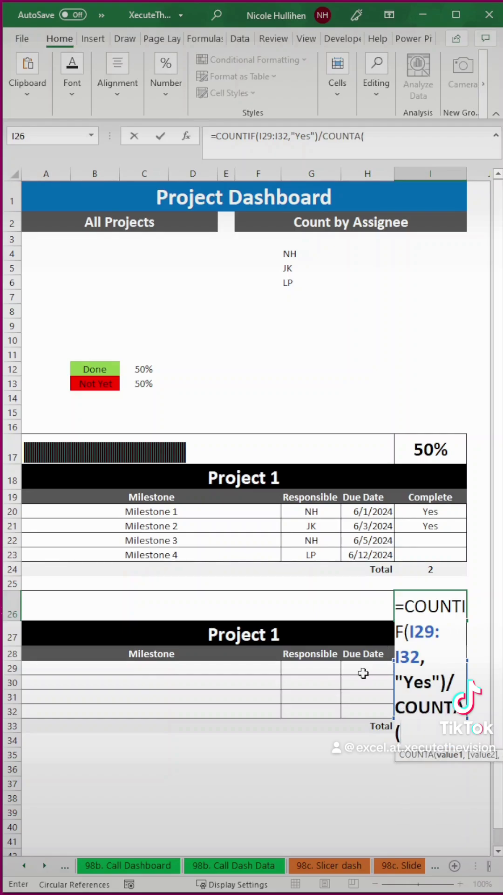
drag(364, 669, 360, 707)
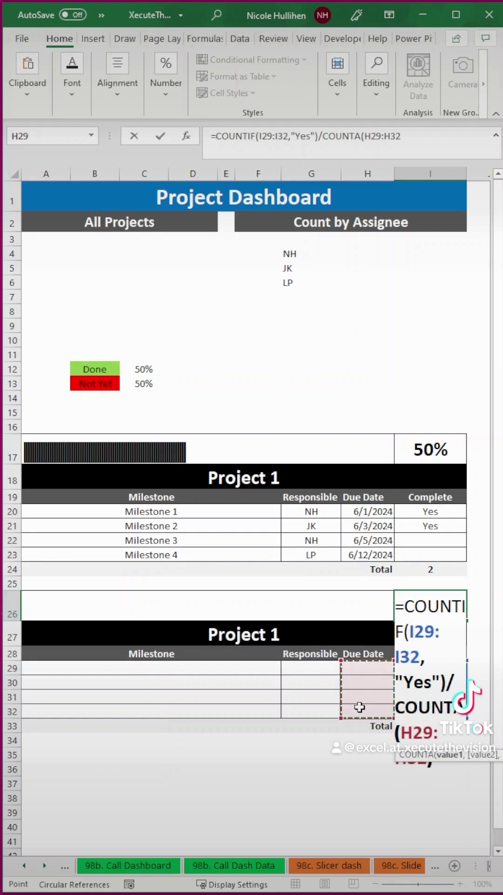
key(Return)
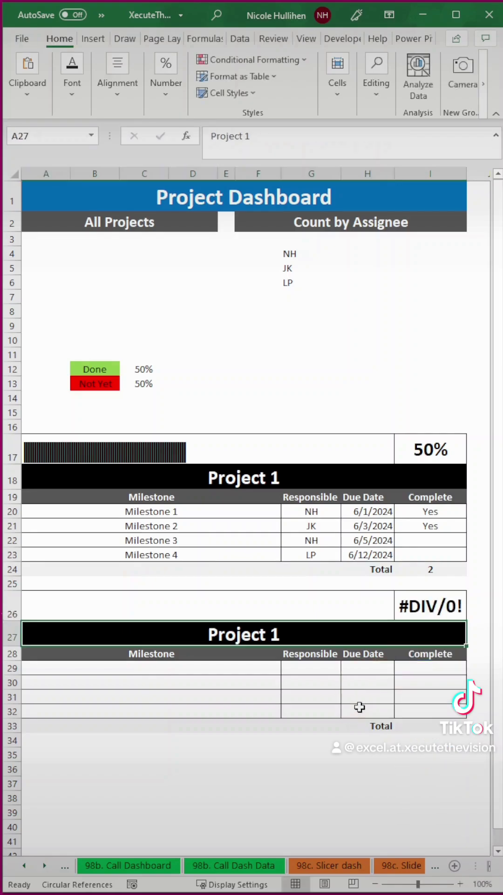
Step: Enter the progress bar formula =REPT("|",150*I26) in A26
click(370, 614)
text(=rept)
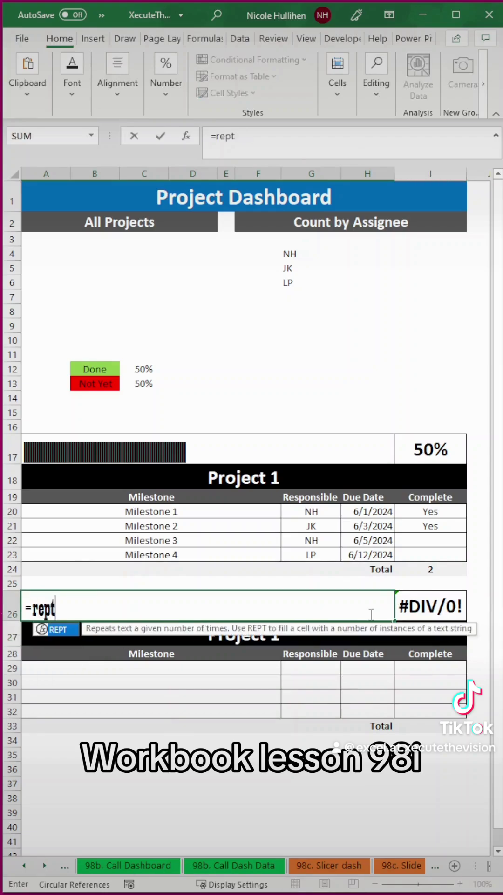
key(Tab)
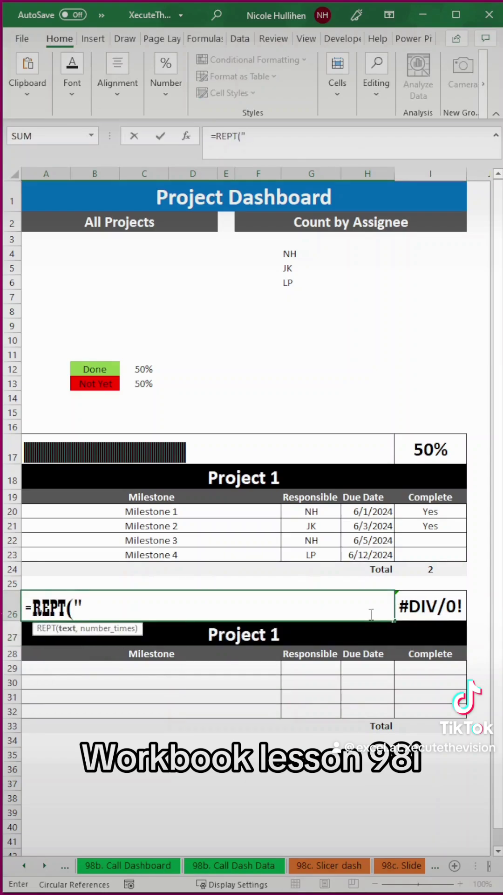
text("|",)
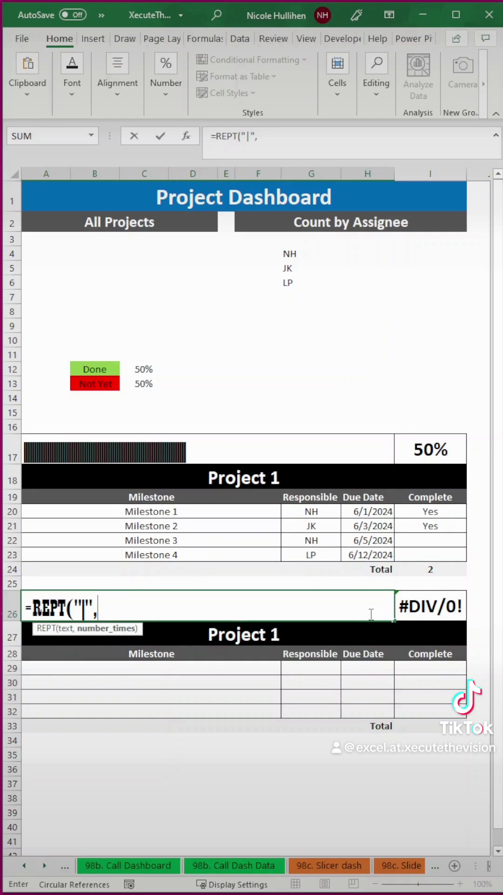
text(150*)
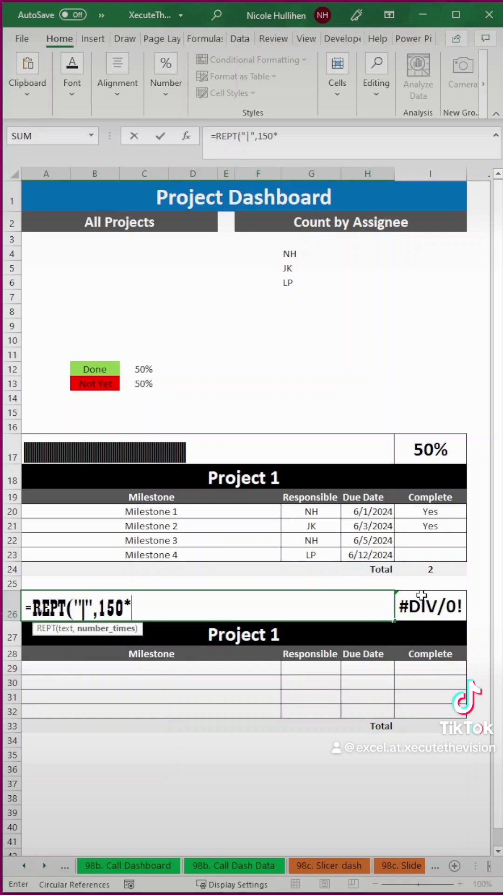
click(422, 599)
text())
key(Return)
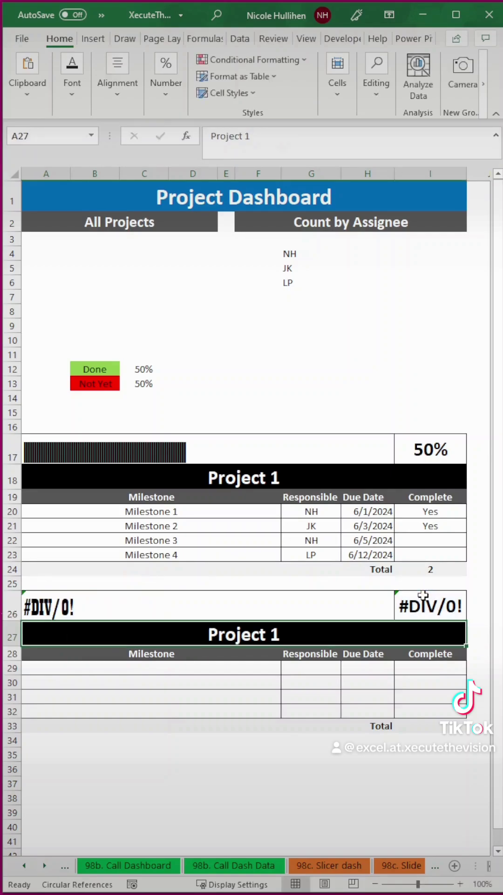
click(297, 608)
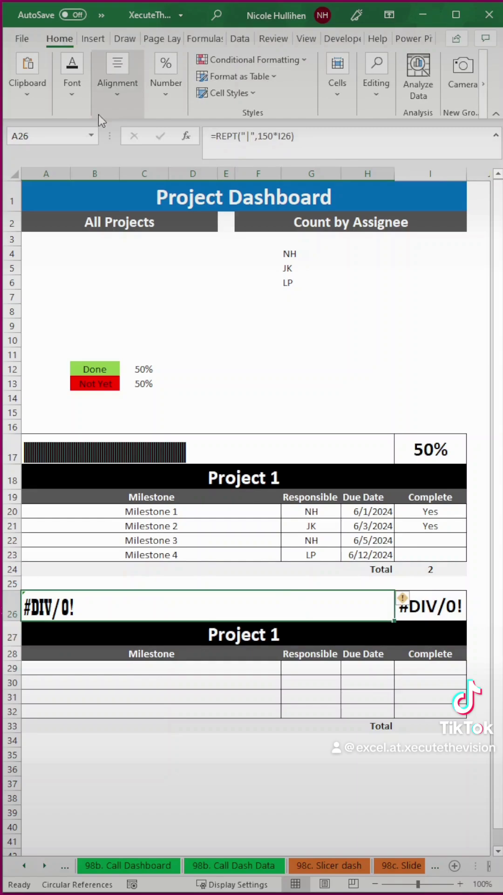
click(79, 112)
click(80, 111)
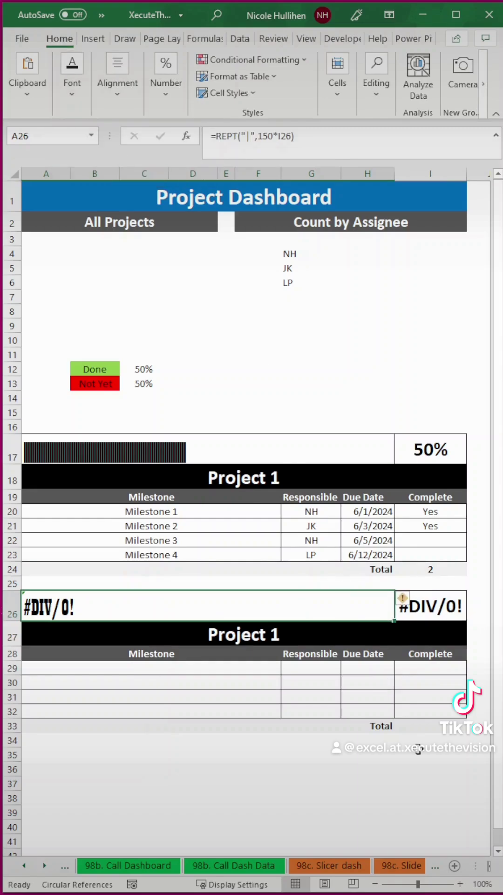
Step: Enter =COUNTIF(I29:I32,"Yes") in the new Total cell I33
click(431, 723)
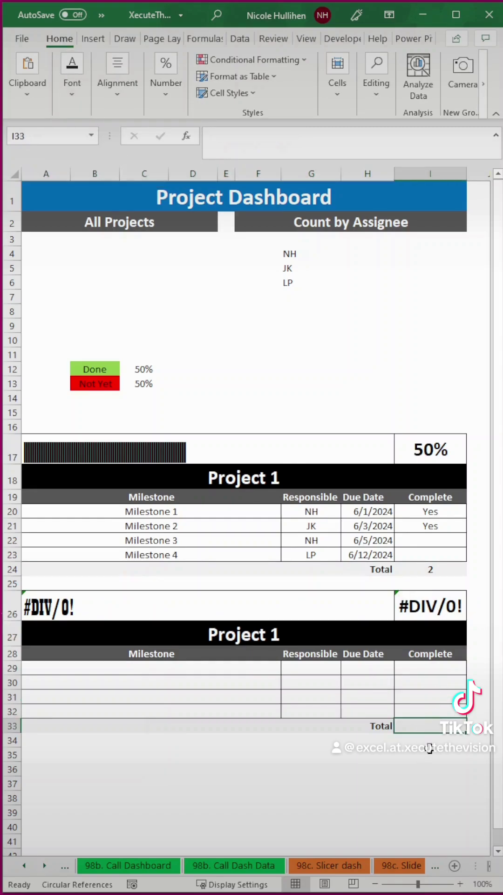
text(=countif)
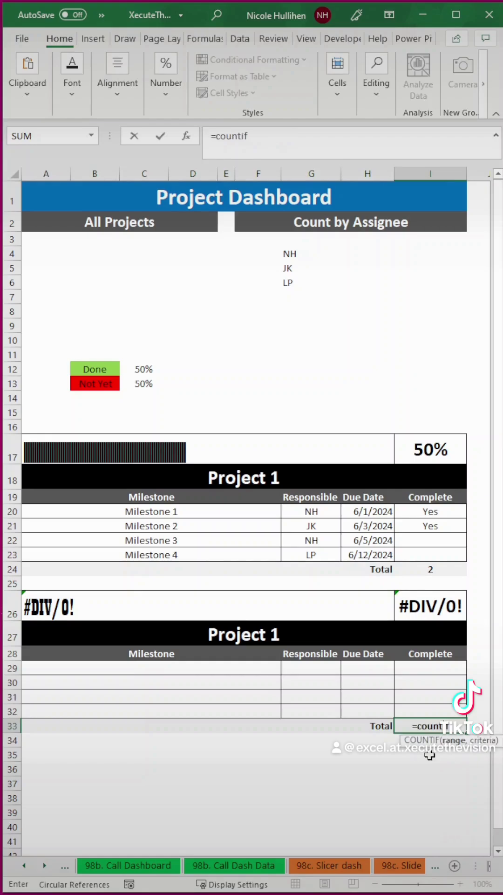
key(Tab)
drag(433, 669, 437, 710)
text(,"Yes)
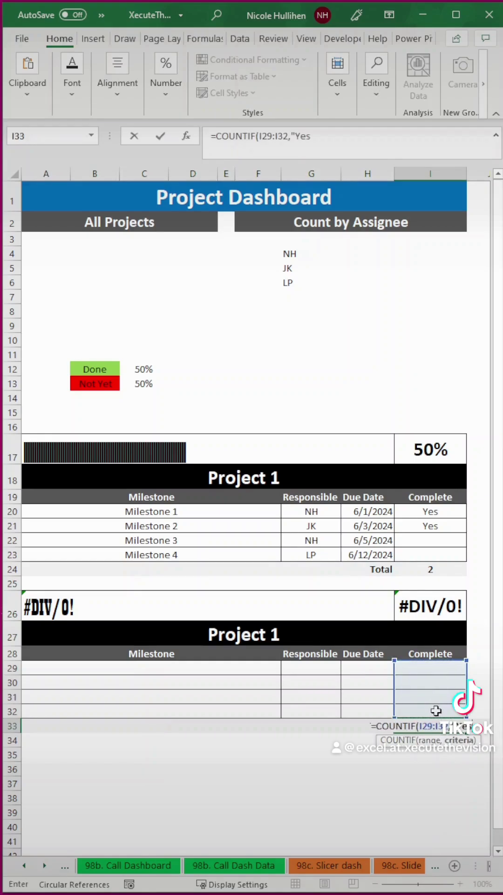
text(")
key(Return)
key(Up)
key(Up)
key(Up)
key(Up)
key(Up)
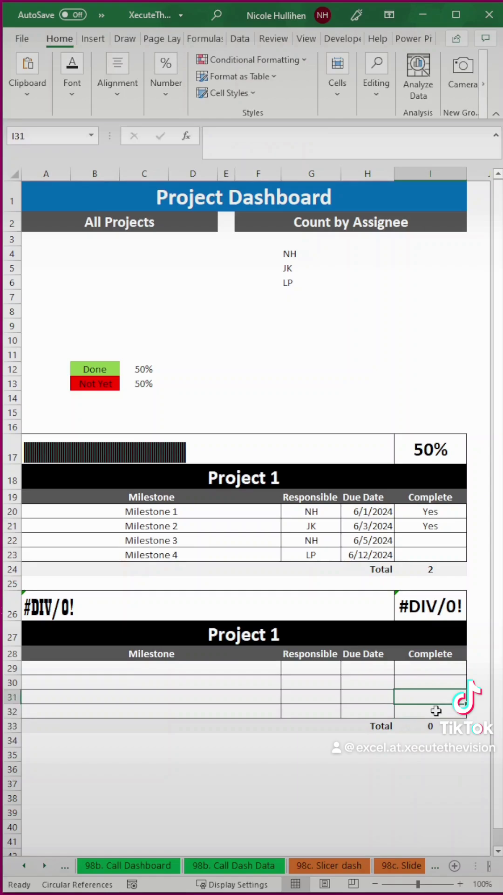
Step: Give the first milestone due date 6/5/2024 and mark it Yes
key(Left)
text(6/)
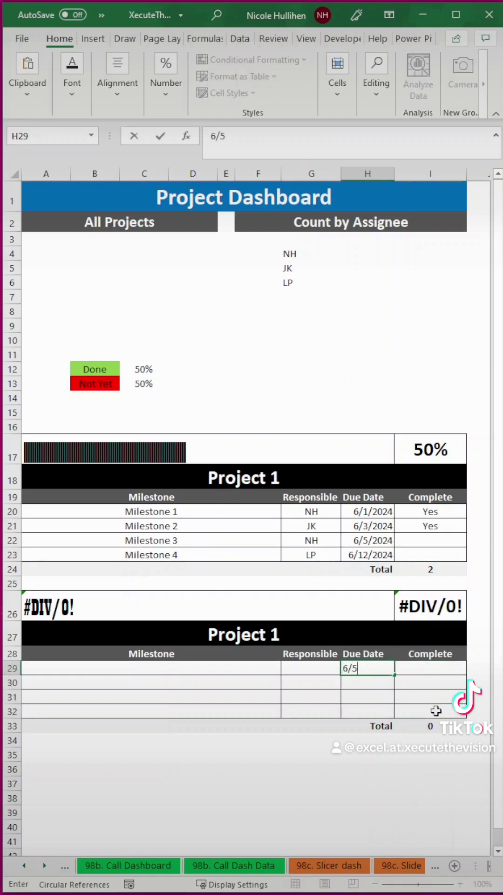
text(5/2024)
key(Tab)
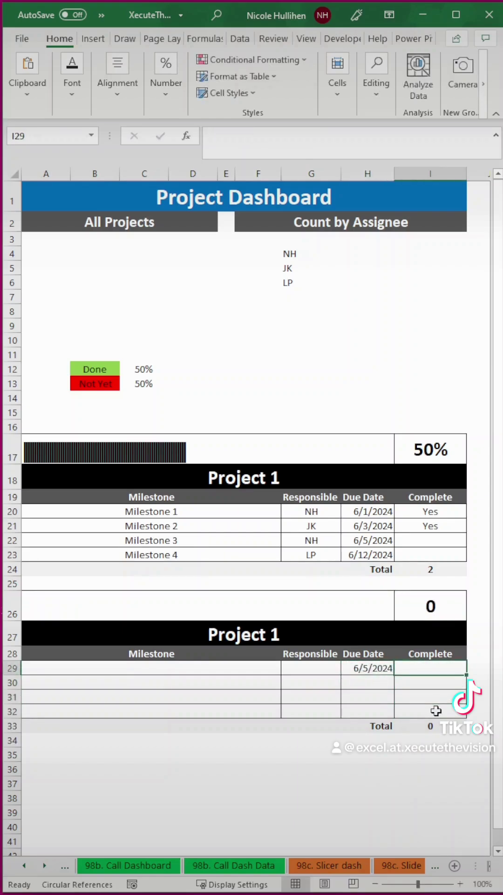
text(Yes)
key(Return)
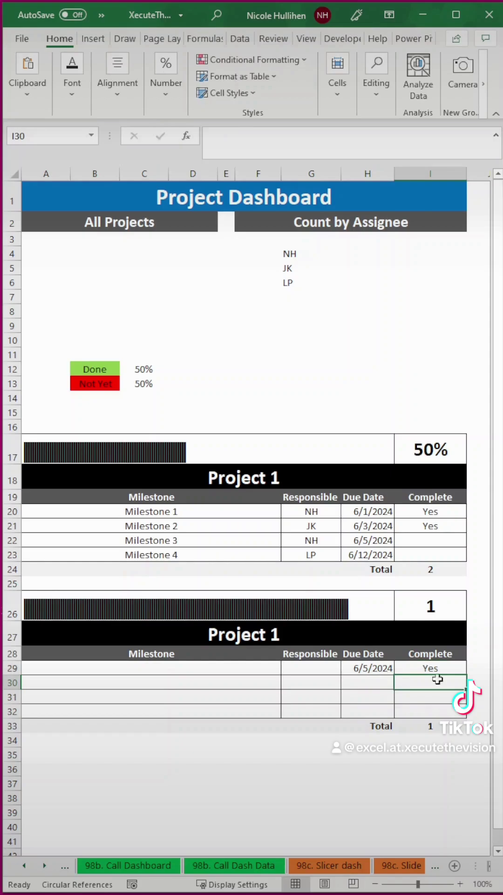
Step: Format the completion cell I26 as a percentage
click(427, 604)
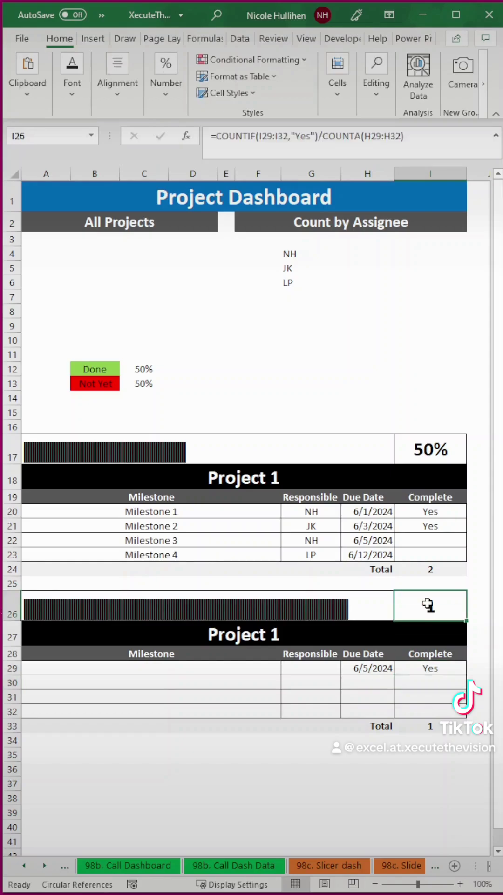
click(163, 97)
click(186, 157)
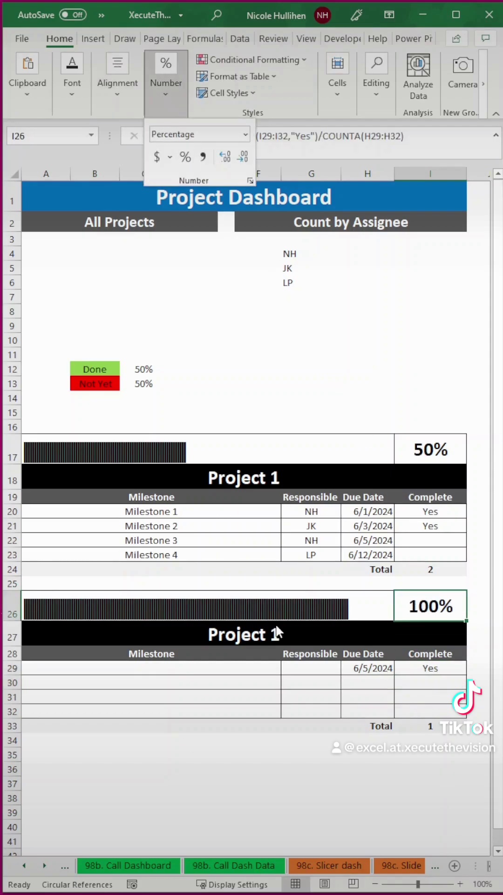
Step: Enter due dates 6/15/2024 and 6/20/2024 in H30:H31
click(385, 689)
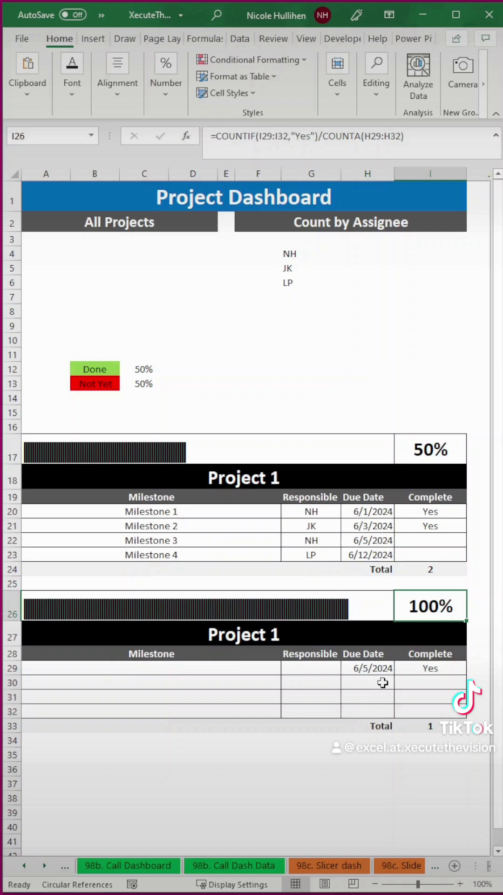
click(382, 683)
text(6/15)
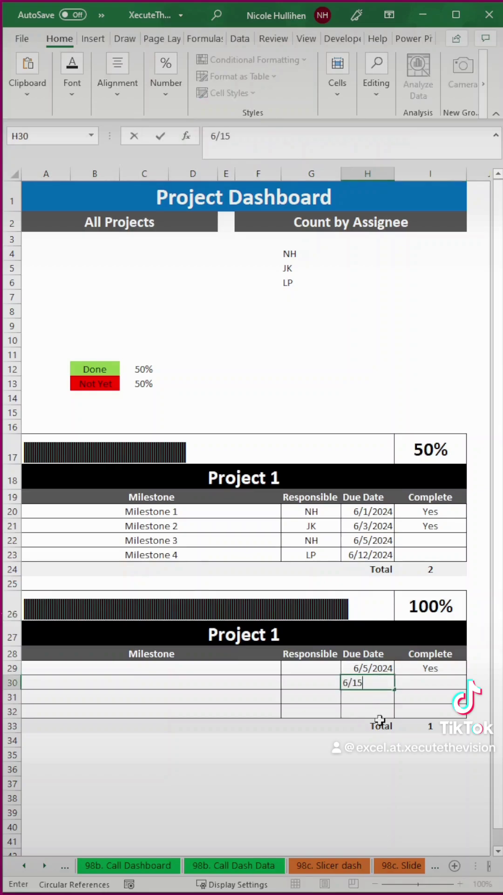
text(/2024)
key(Return)
text(6/20/)
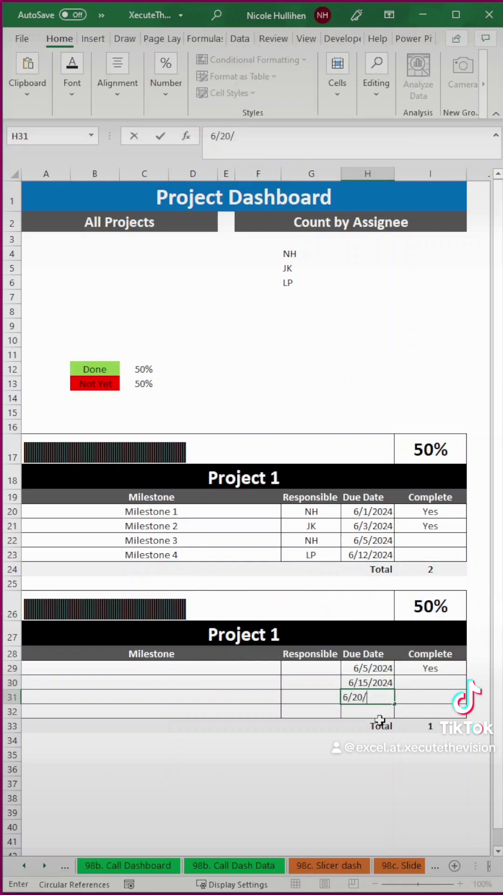
text(2024)
key(Return)
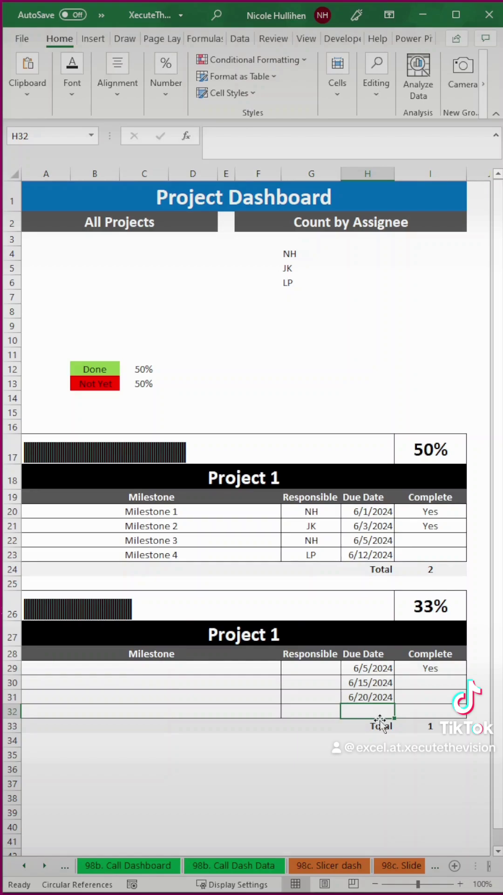
Step: Mark row 30's milestone Yes, leaving row 31 incomplete
key(Up)
key(Up)
key(Right)
text(Yes)
key(Return)
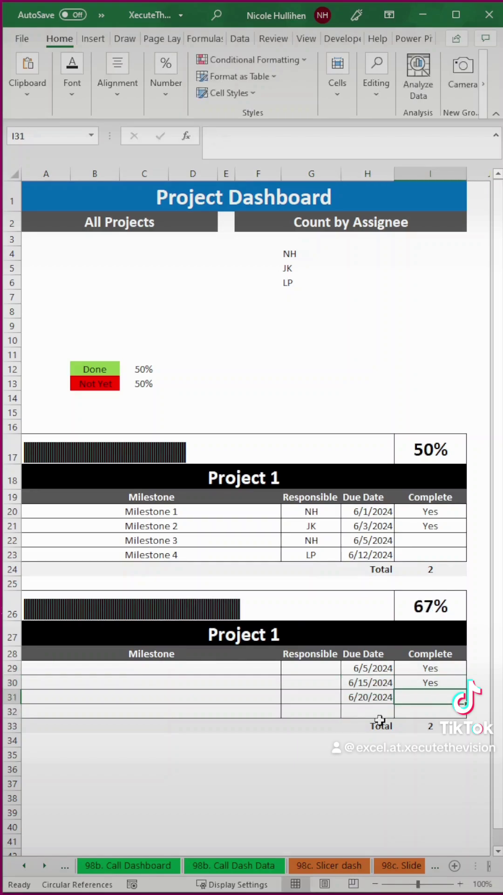
text(Yes)
key(Return)
key(Up)
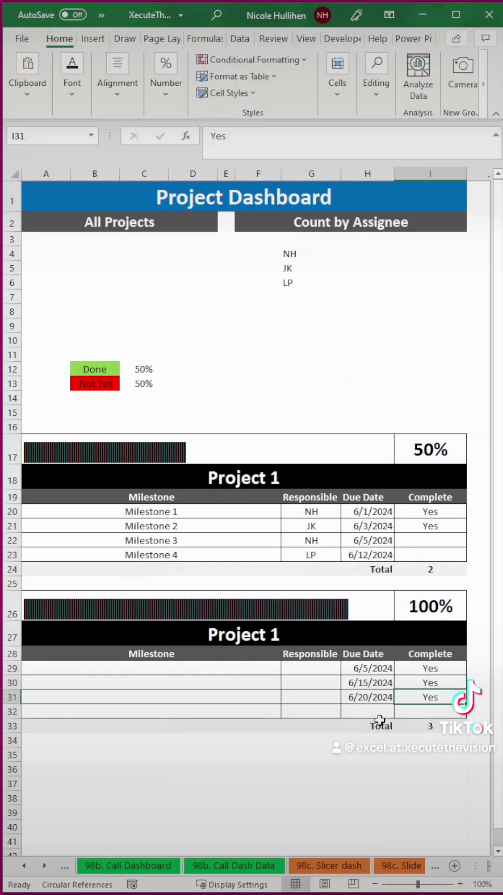
key(Delete)
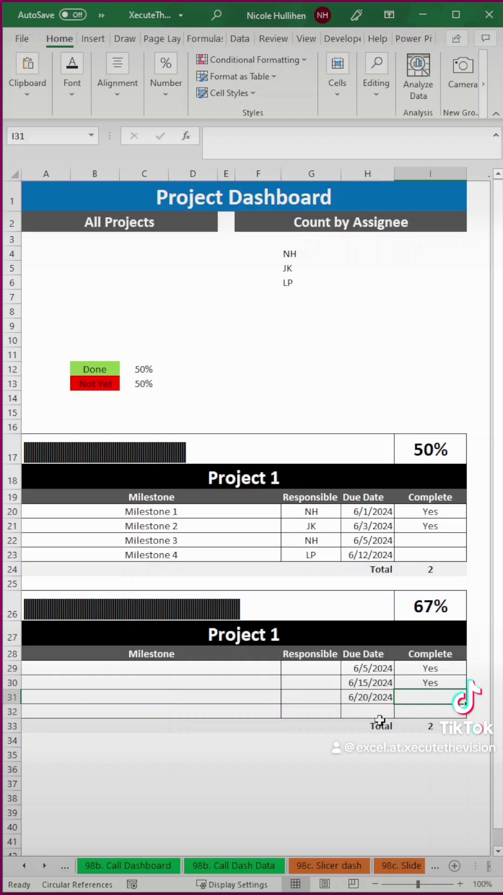
key(ctrl+z)
key(Delete)
Step: Copy the Milestone 1–3 names into the second table starting at row 29
key(Up)
key(Up)
key(Left)
key(Left)
key(Left)
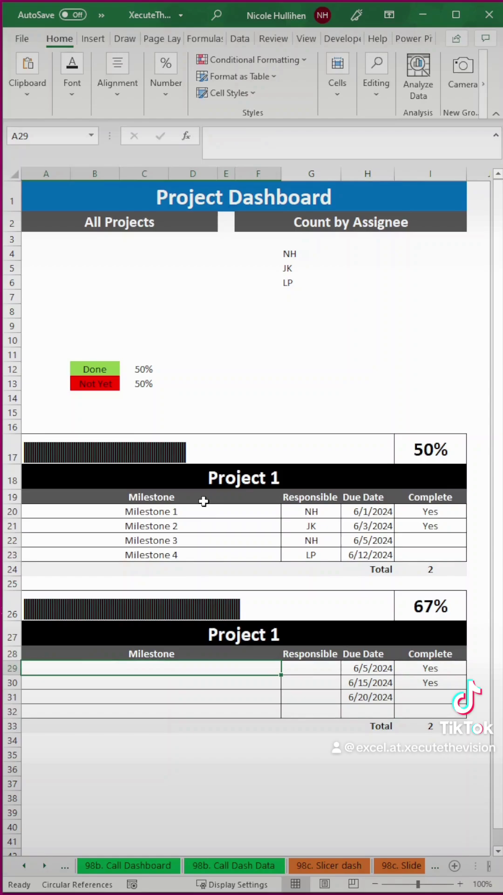
drag(208, 511, 212, 539)
key(ctrl+c)
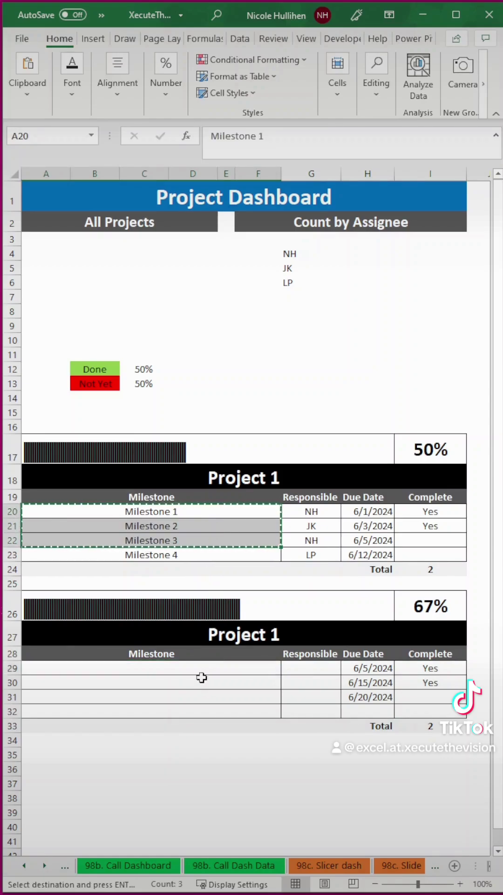
click(201, 670)
key(ctrl+v)
Step: Assign LP as Responsible for Milestones 1–3 in G29:G31
click(299, 671)
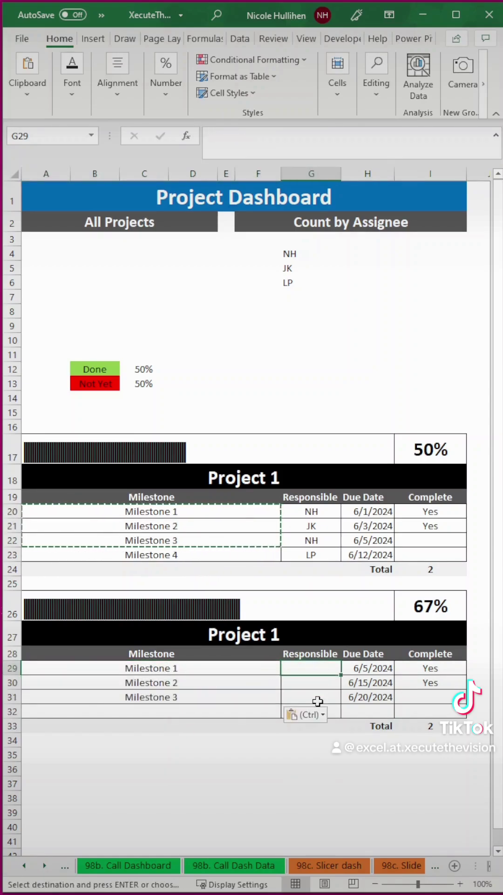
text(LP)
key(Return)
text(LP)
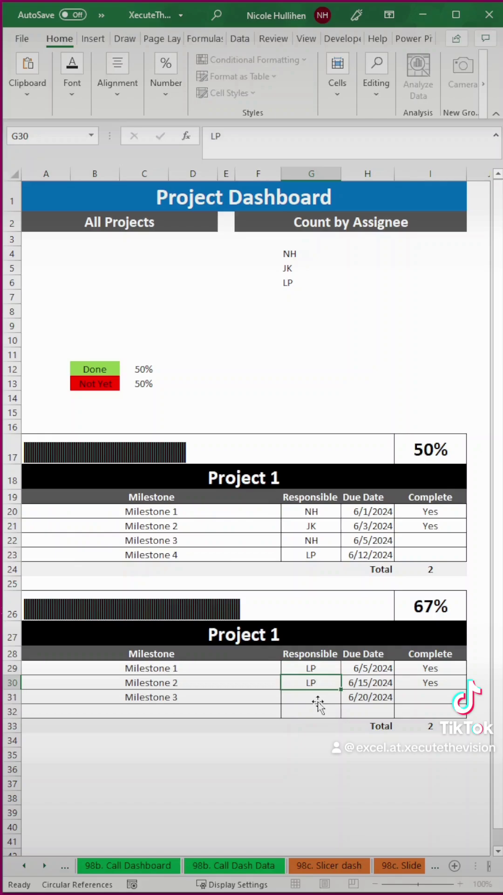
click(317, 699)
text(LP)
key(Return)
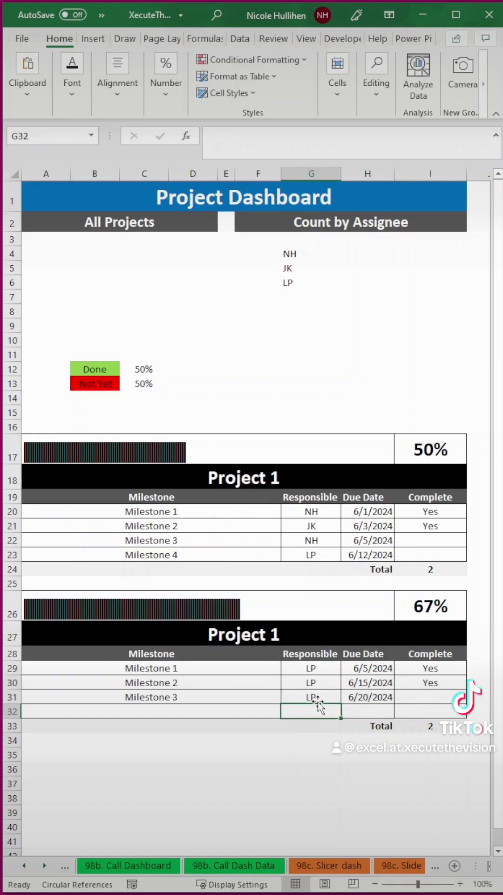
Step: In H4, enter =COUNTIF($G$20:$G$23,"NH")+COUNTIF(G29:G32,"NH") to count NH's milestones
click(368, 253)
text(=countif)
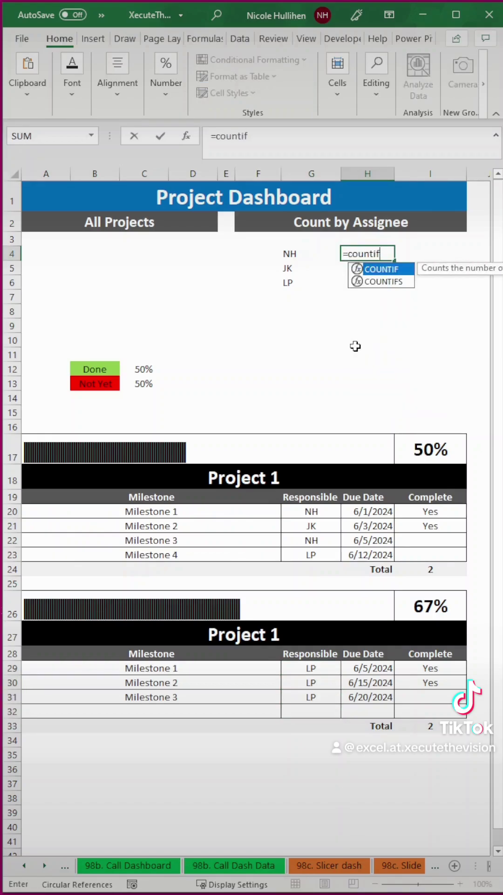
key(Tab)
drag(312, 509, 326, 558)
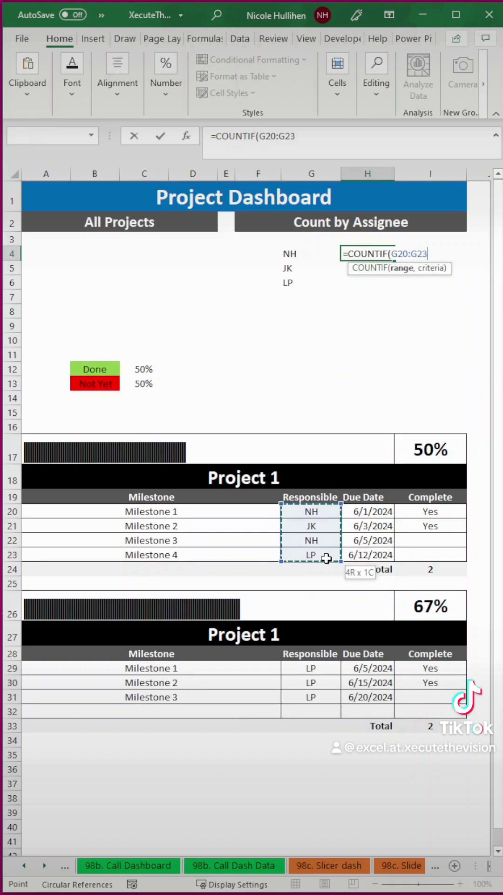
key(F4)
text(,)
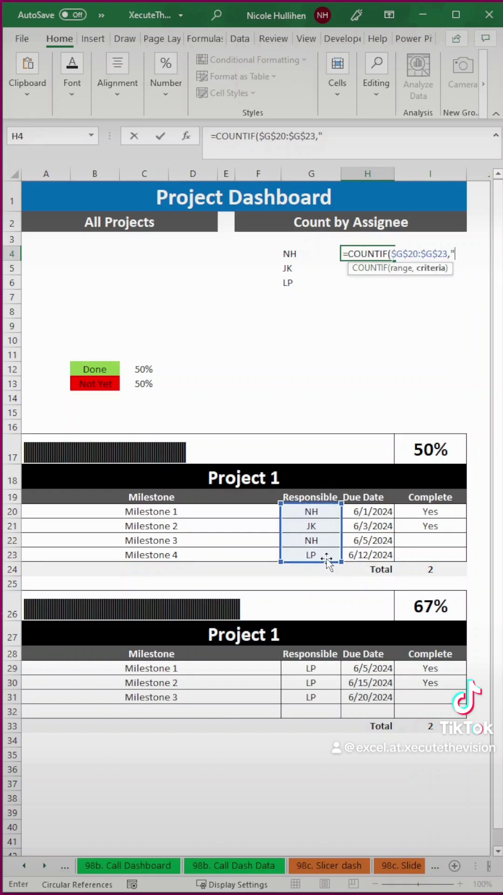
text("NH"))
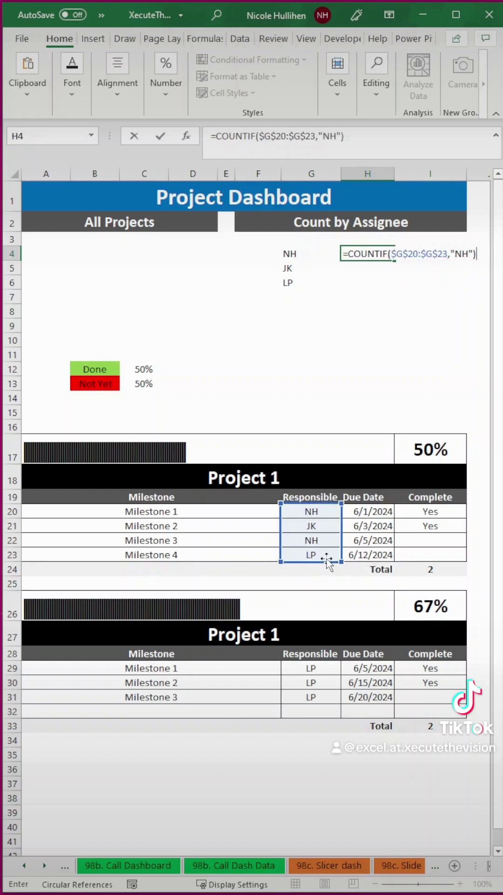
text(+counti)
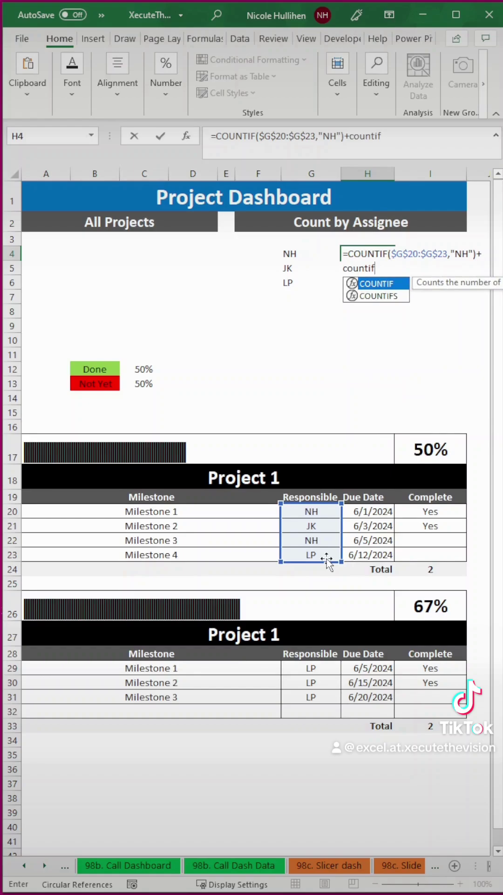
text(f)
key(Tab)
drag(330, 663, 323, 709)
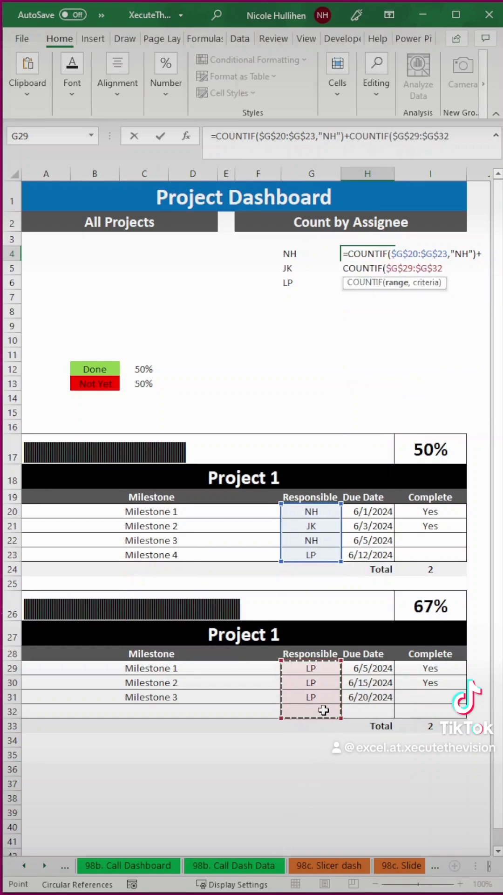
text(,"NH")
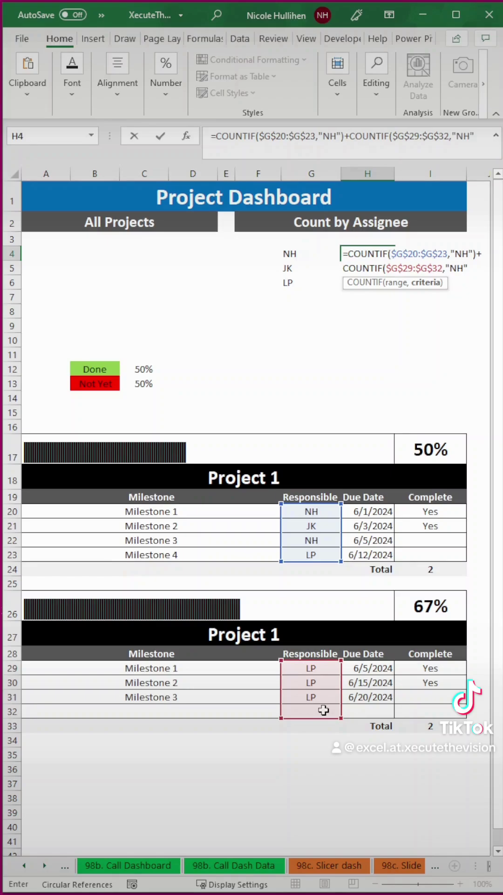
text())
key(Return)
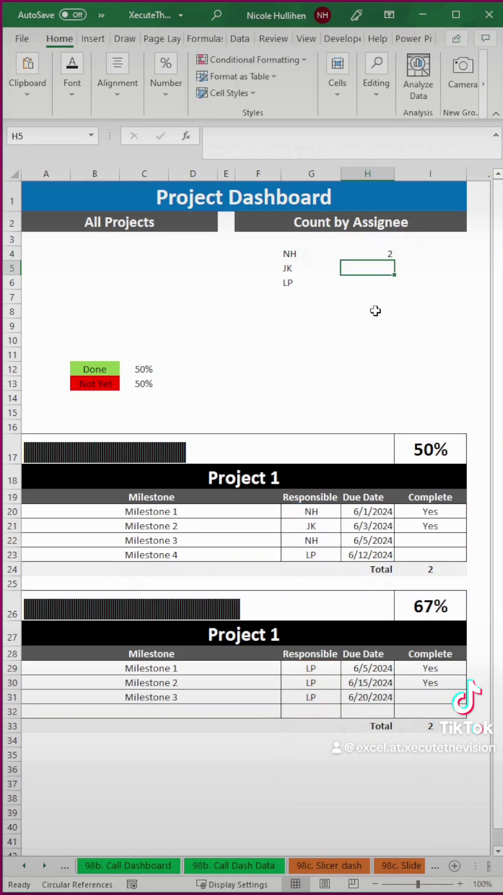
Step: Fill the count formula down to H6 and change JK's criteria to "JK"
click(384, 253)
drag(394, 261, 396, 284)
click(362, 263)
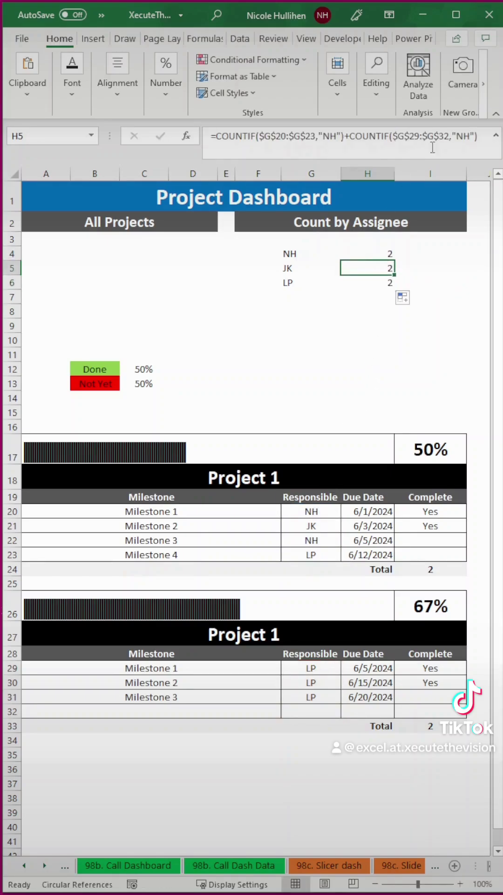
click(470, 135)
key(BackSpace)
key(BackSpace)
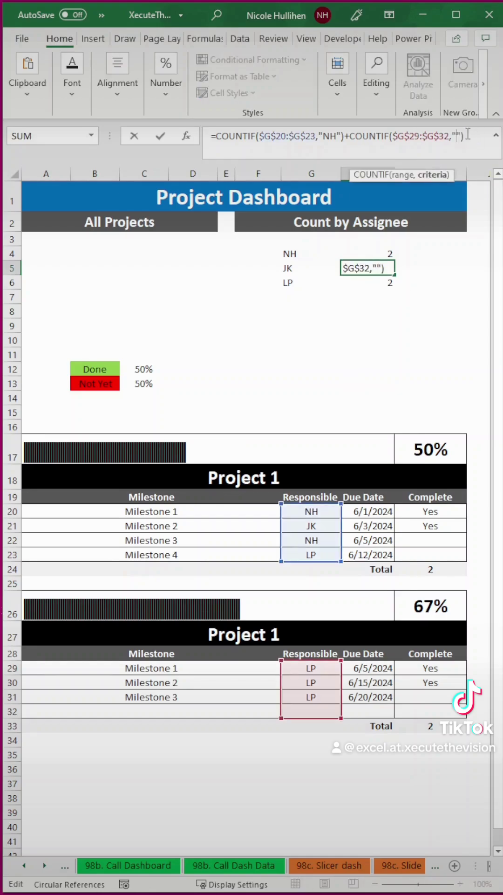
text(JK)
click(334, 140)
key(BackSpace)
key(Delete)
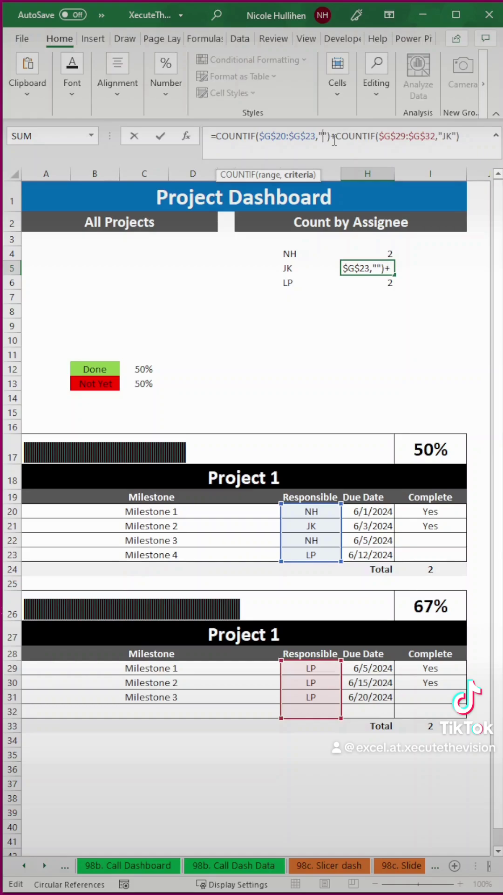
text(JK)
key(Return)
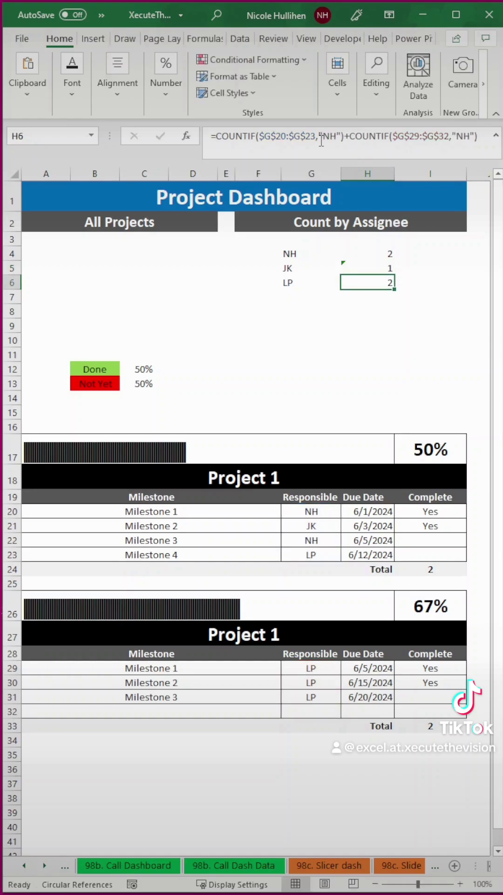
Step: Change both criteria in LP's count formula to "LP", then select G4:H6
click(321, 142)
key(BackSpace)
key(Delete)
text(LP)
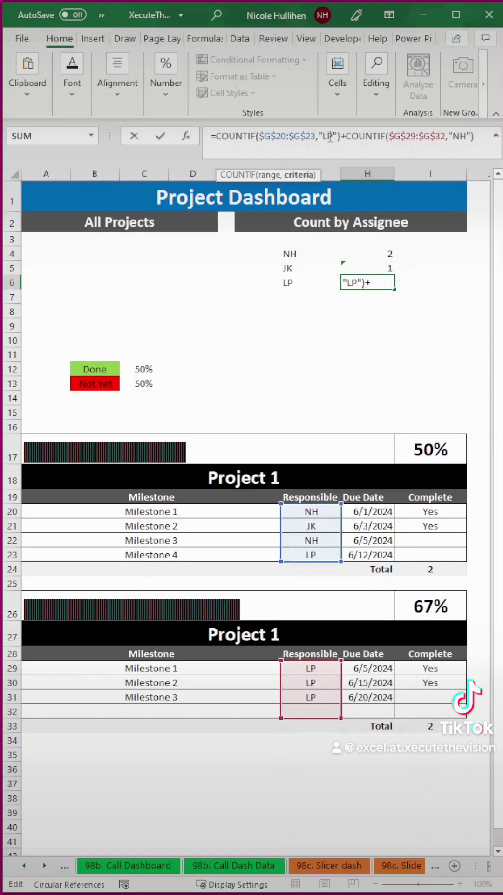
click(468, 135)
key(BackSpace)
key(Delete)
text(LP)
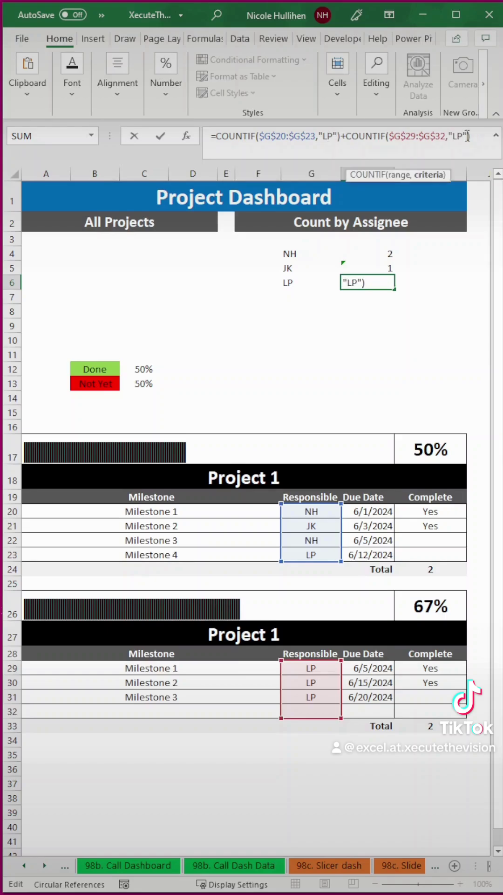
key(Return)
drag(291, 250, 347, 282)
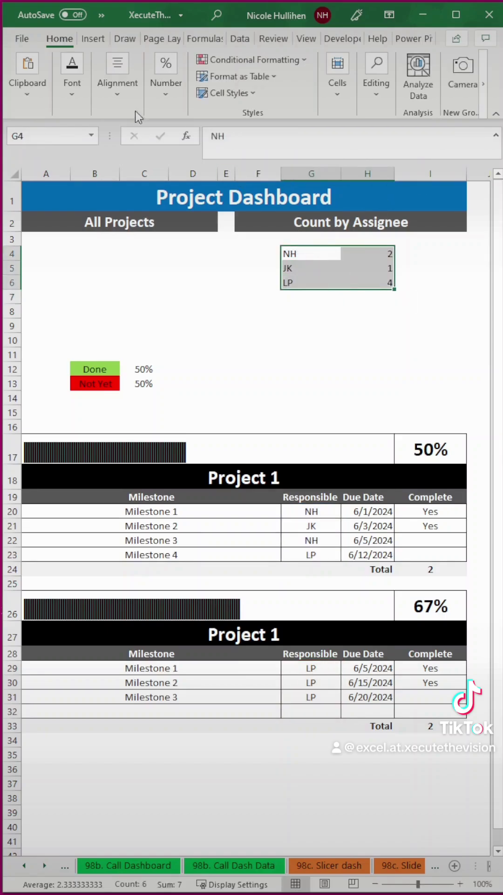
Step: Insert a 3-D column chart of G4:H6, delete its title, and shrink it under Count by Assignee
click(99, 39)
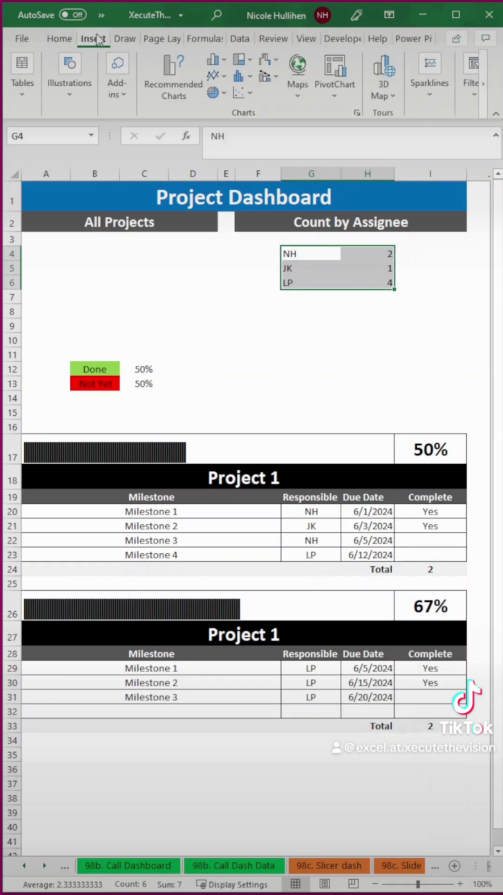
click(224, 62)
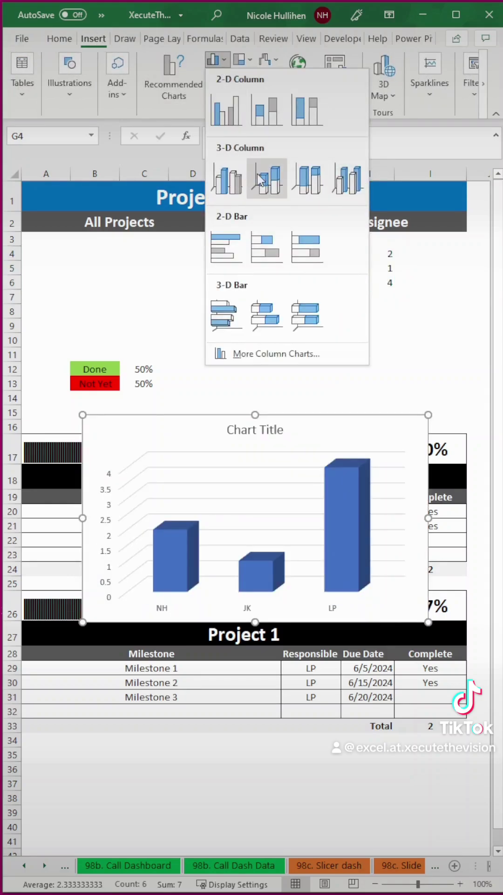
click(260, 179)
click(269, 437)
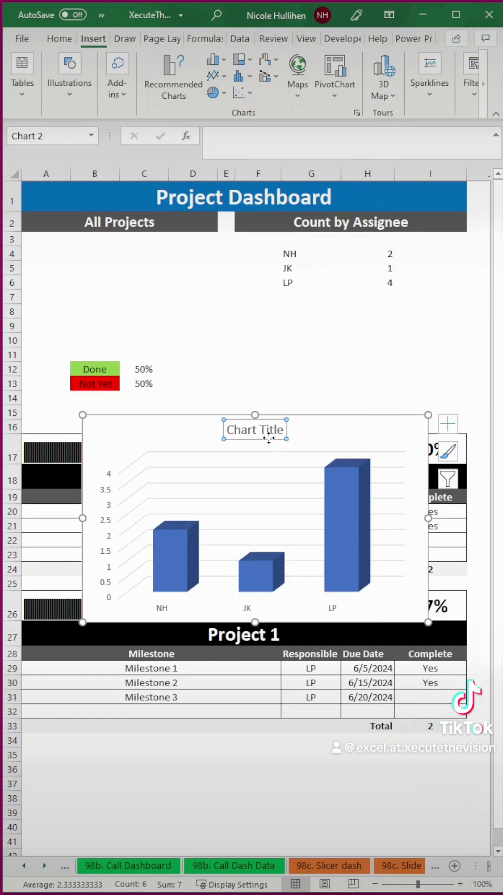
key(Delete)
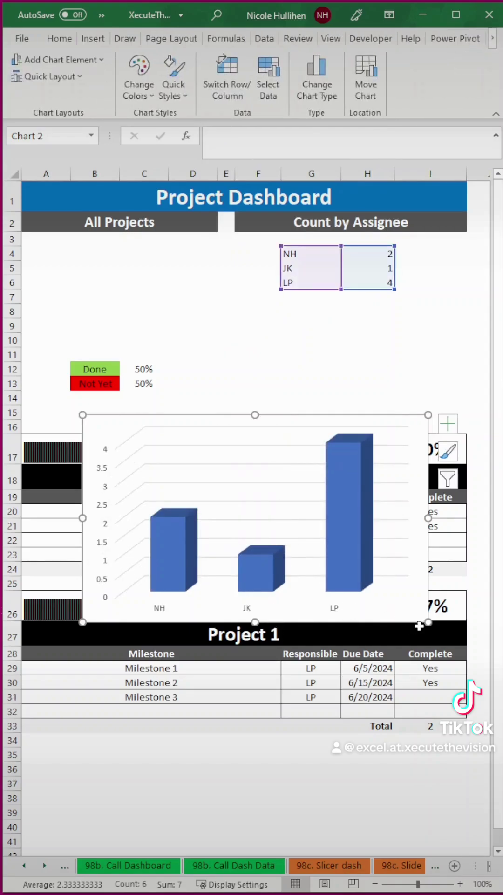
drag(427, 622, 466, 407)
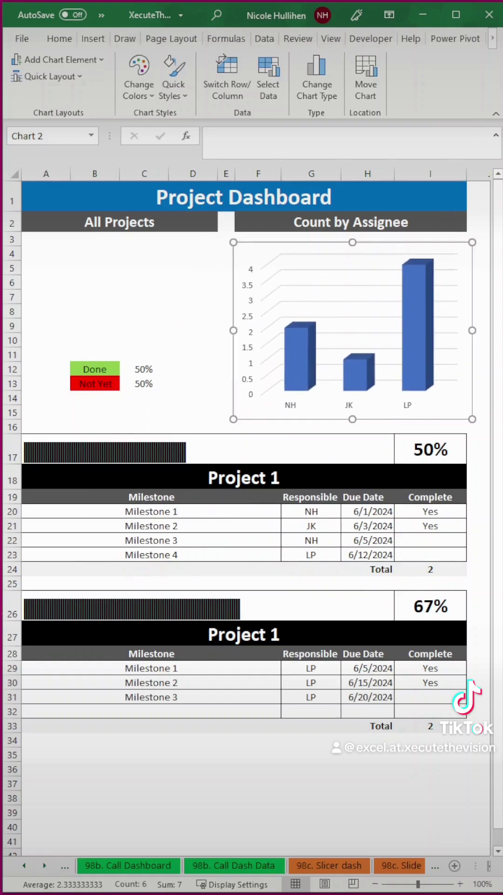
Step: Apply the dark Quick Style to the assignee chart, then select the Done percentage cell C12
click(492, 39)
click(491, 39)
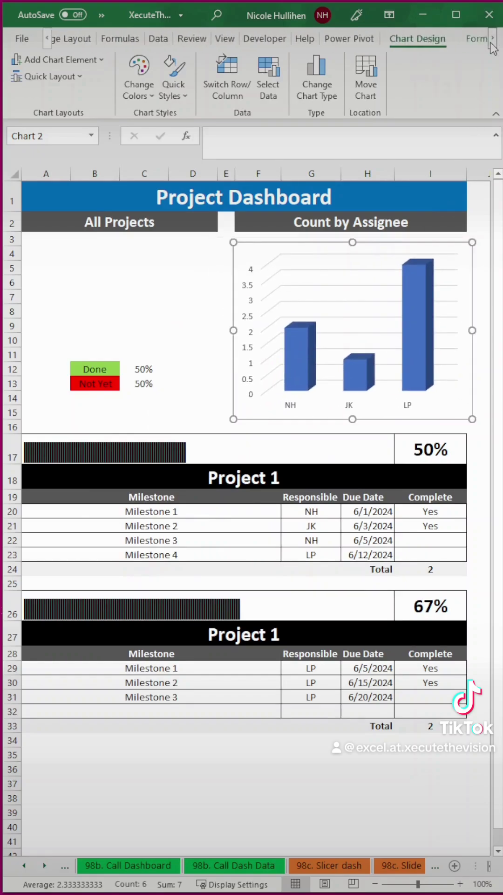
click(469, 41)
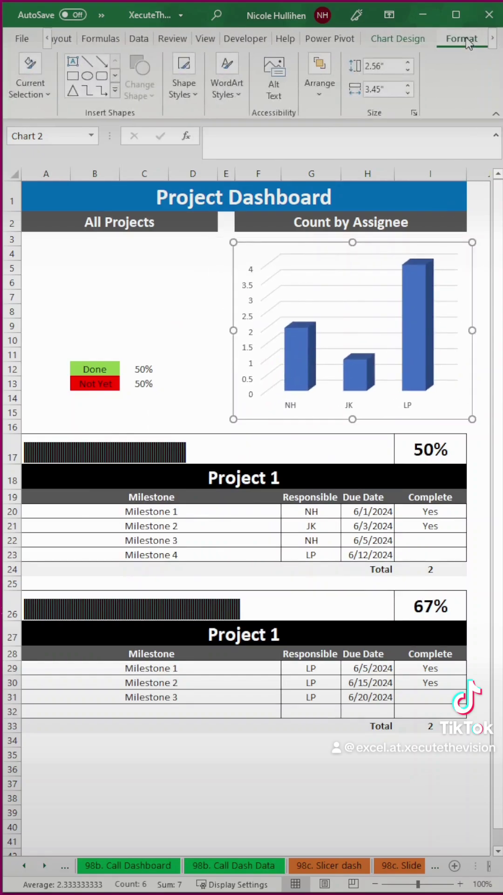
click(399, 39)
click(163, 90)
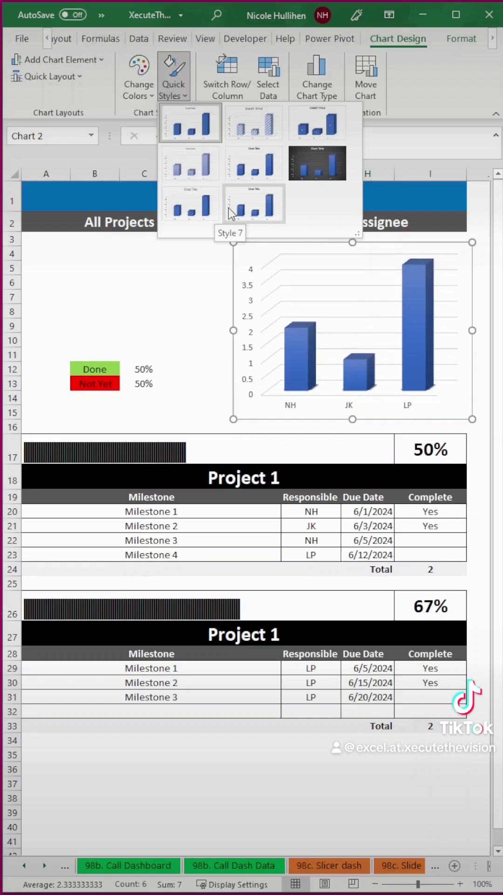
click(316, 182)
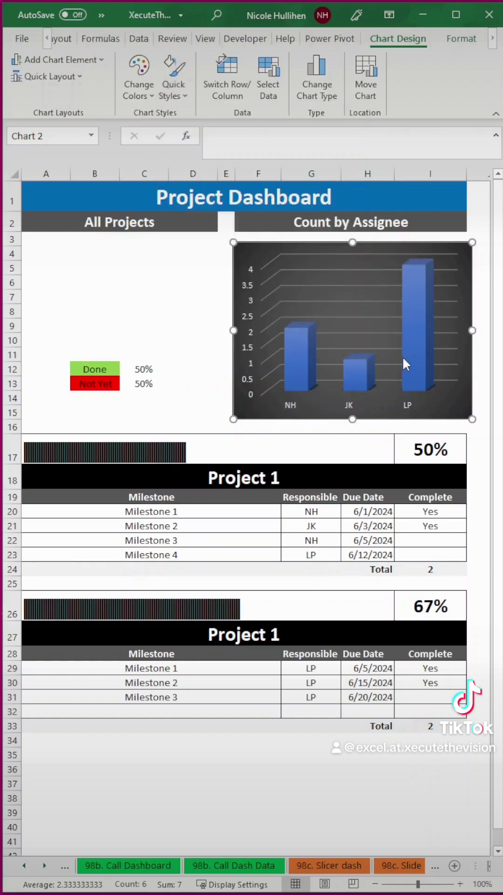
click(208, 343)
click(246, 418)
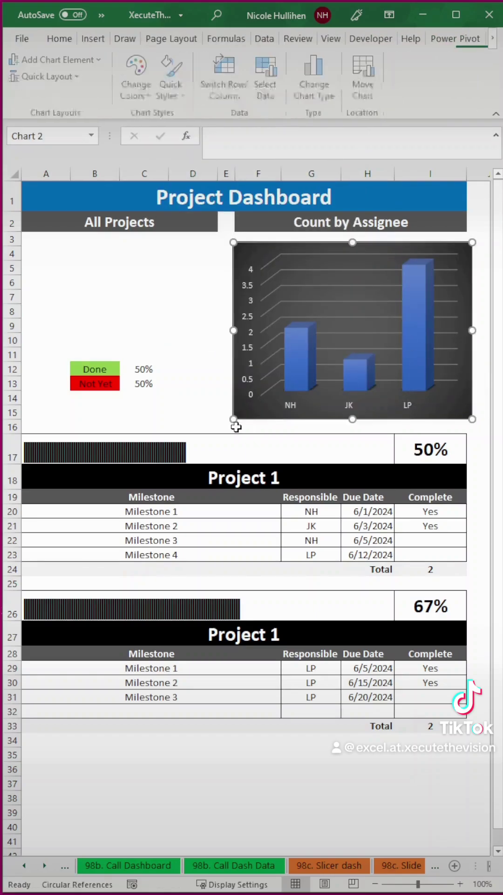
Step: Enter =SUM(I24,I33)/COUNTA(H20:H23,H29:H32) in C12 for the overall Done percentage
click(149, 368)
text(=SUM()
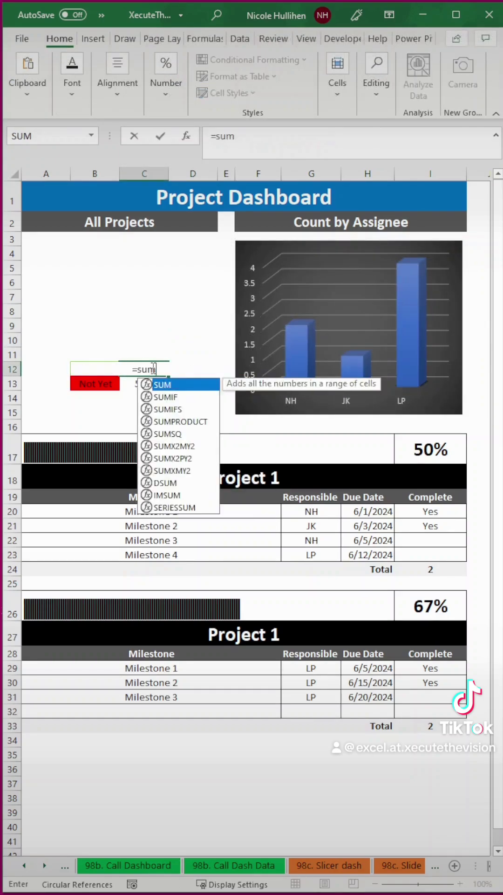
click(430, 569)
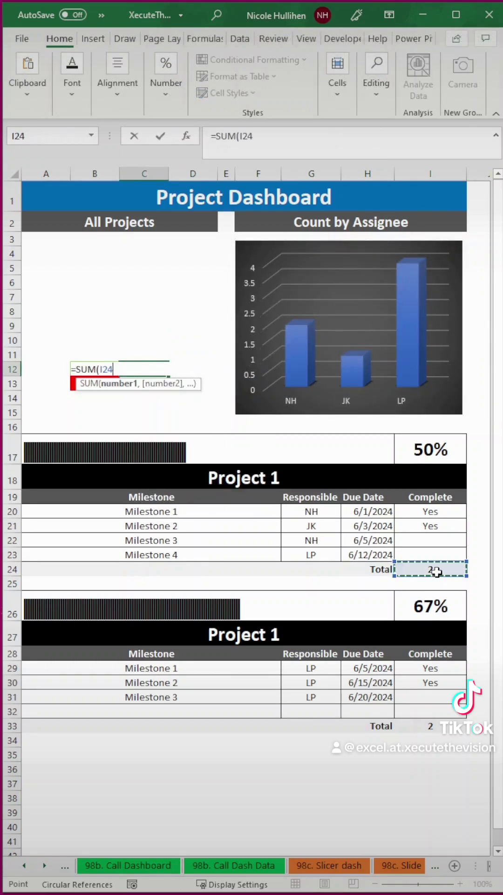
text(,)
click(457, 721)
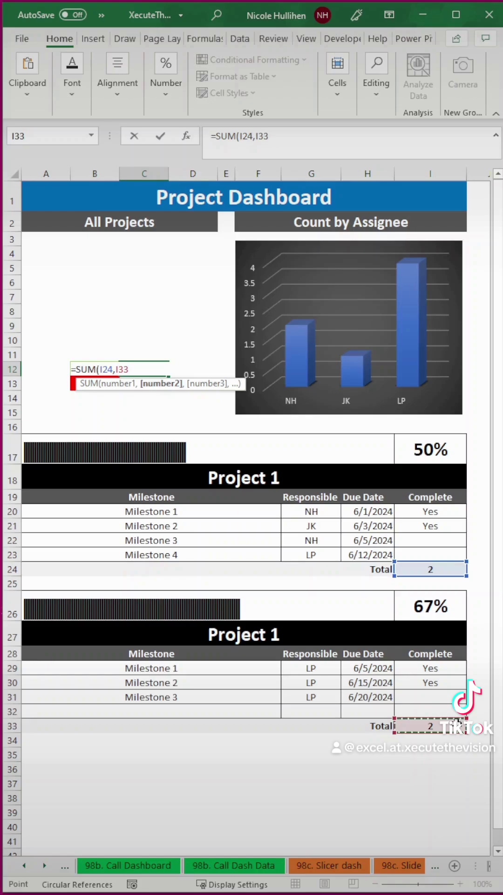
text()/counta)
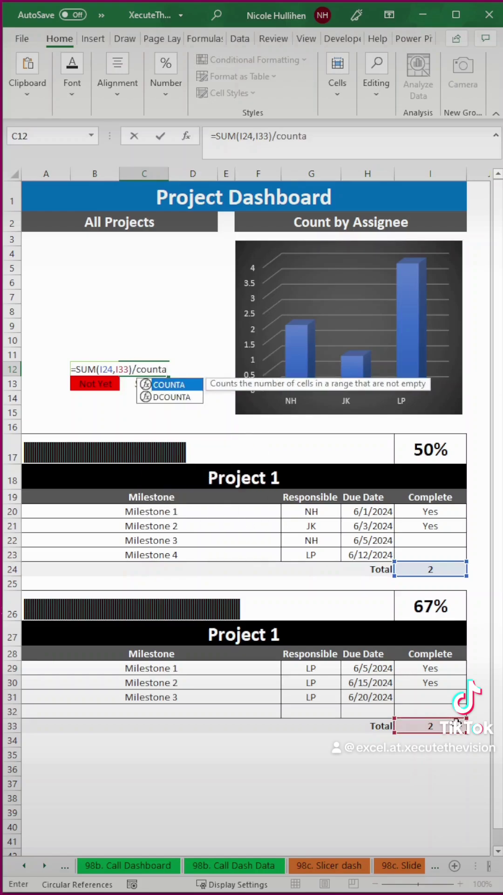
key(Tab)
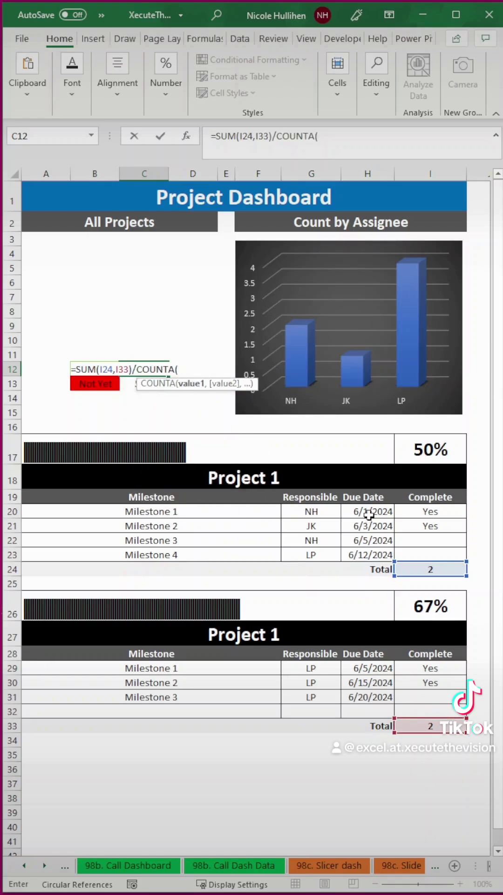
drag(369, 514, 372, 556)
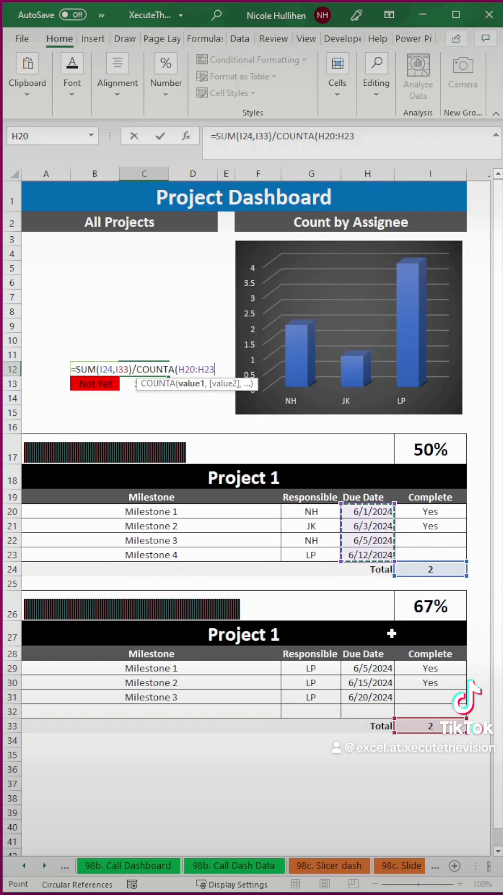
text(,)
drag(381, 668, 382, 711)
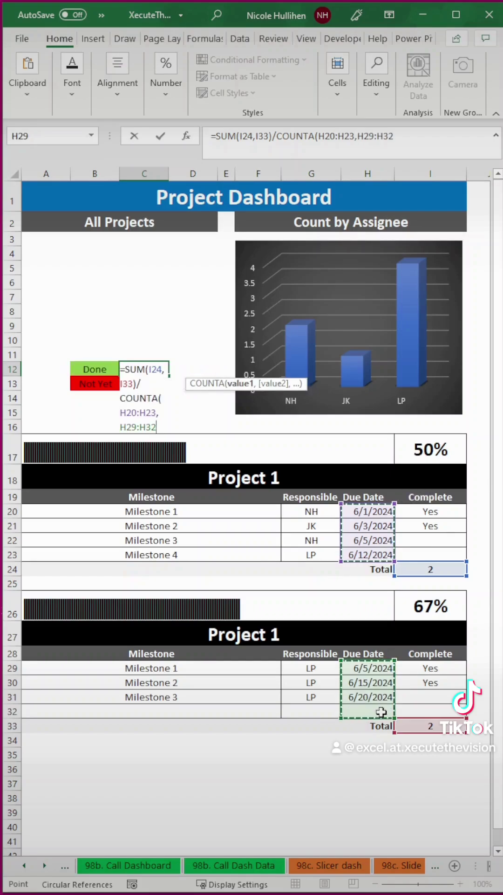
key(Return)
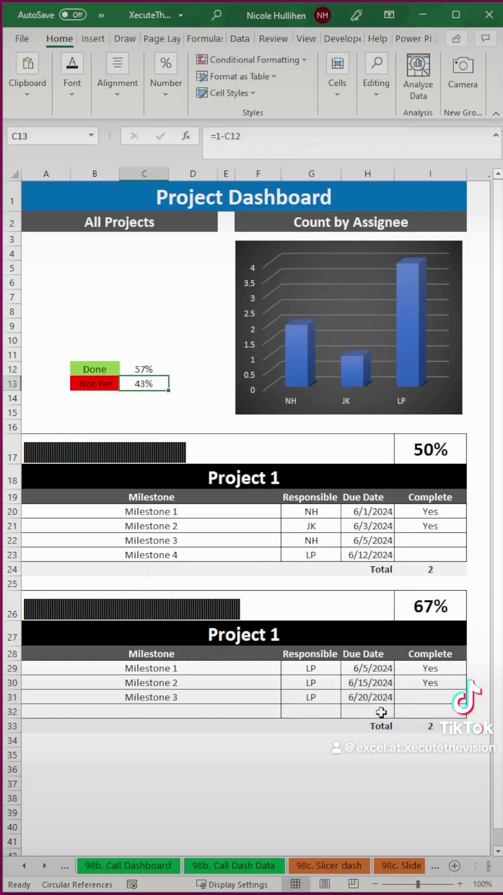
Step: Insert a doughnut chart of the Done and Not Yet values in B12:C13
click(143, 369)
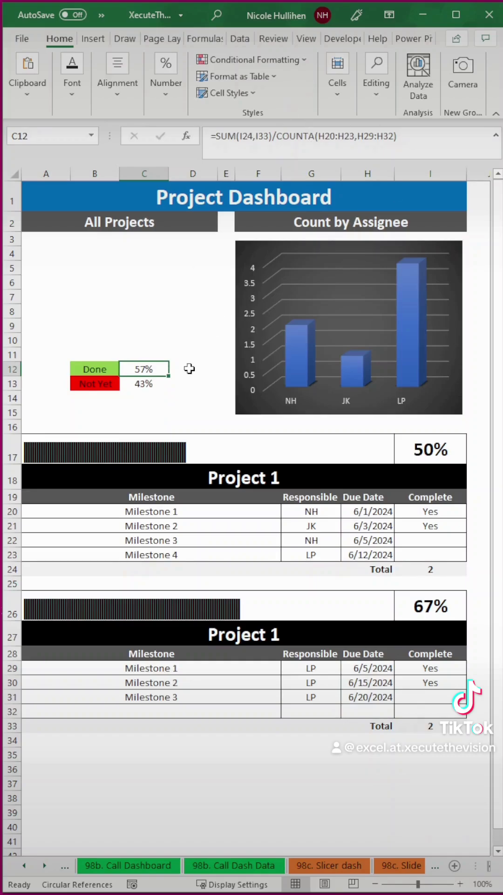
click(154, 385)
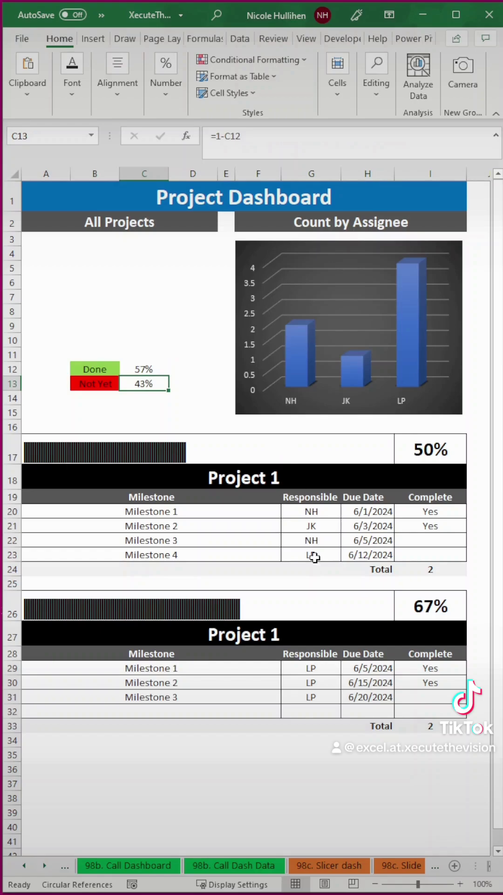
drag(112, 371, 156, 385)
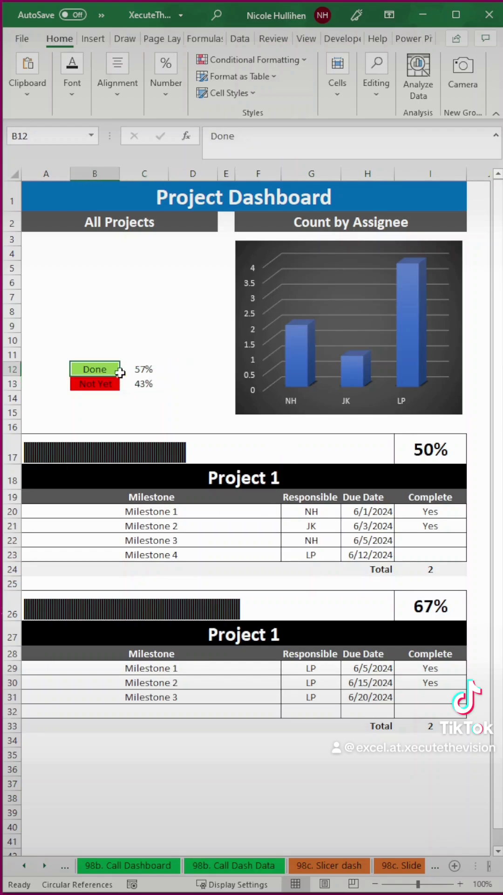
click(93, 39)
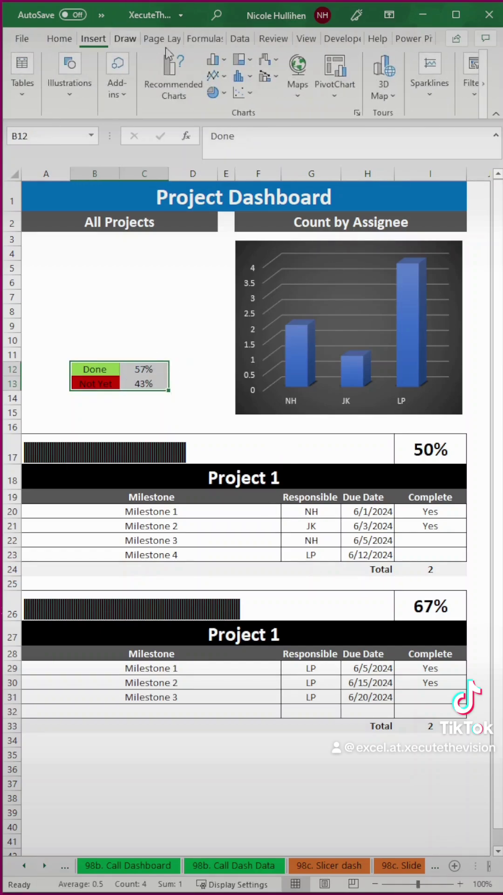
click(213, 92)
click(227, 280)
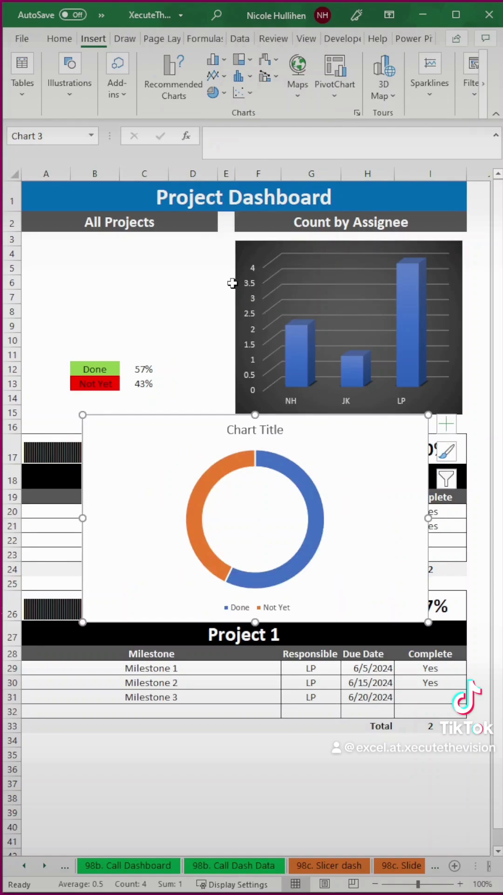
Step: Apply the dark style from the Chart Styles gallery to the doughnut chart
click(456, 39)
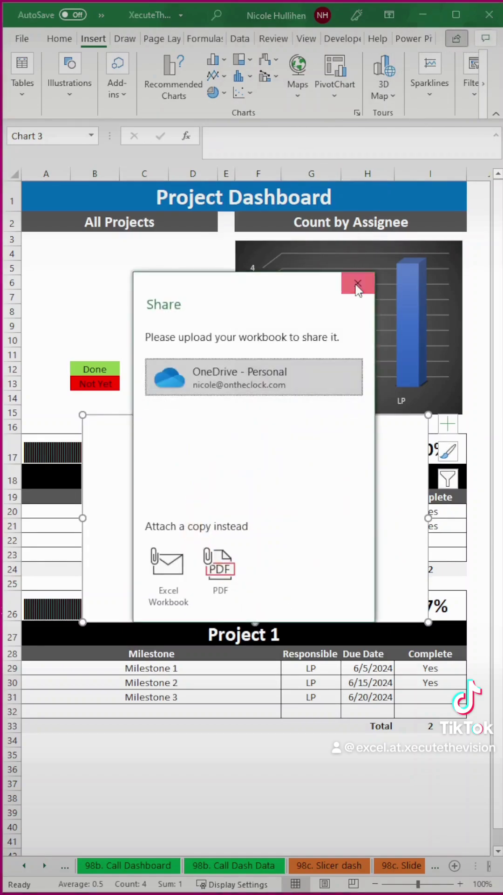
click(358, 283)
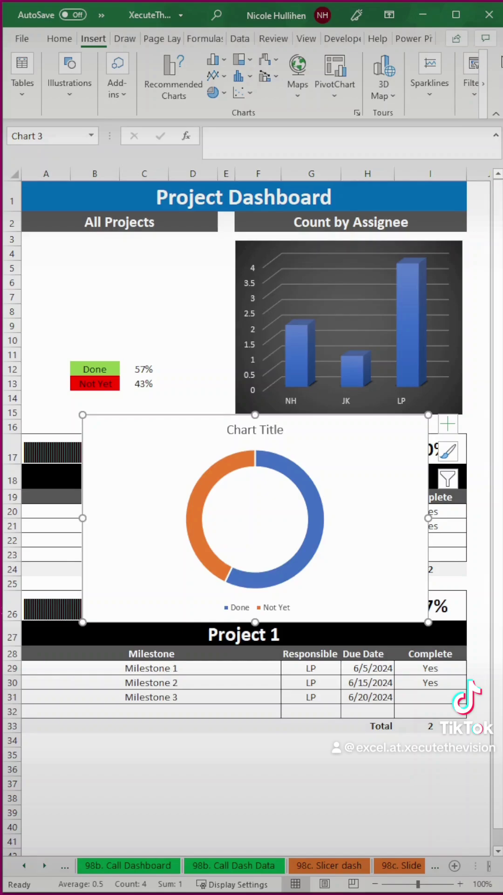
drag(501, 466, 502, 466)
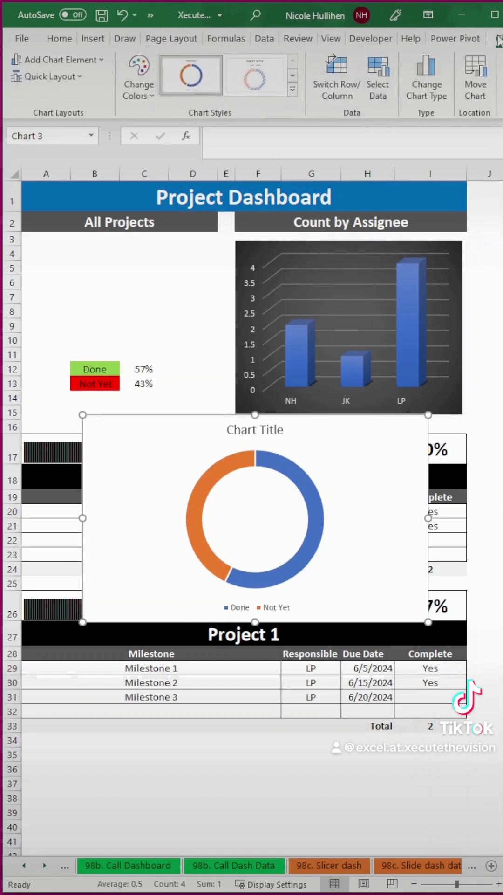
click(292, 90)
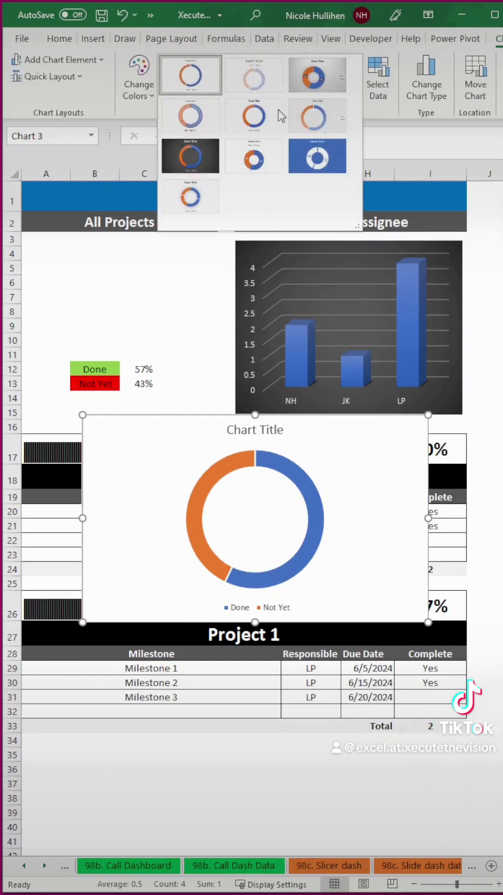
click(205, 167)
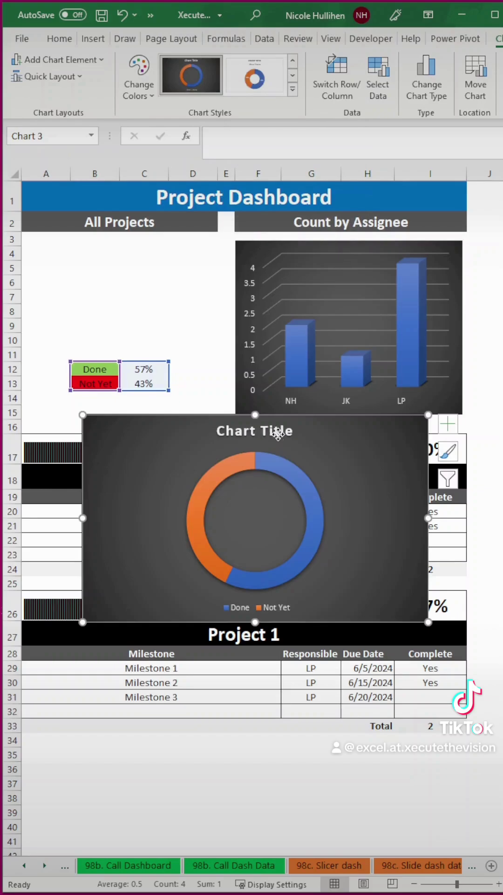
Step: Delete the doughnut chart's title and legend
click(279, 433)
key(Delete)
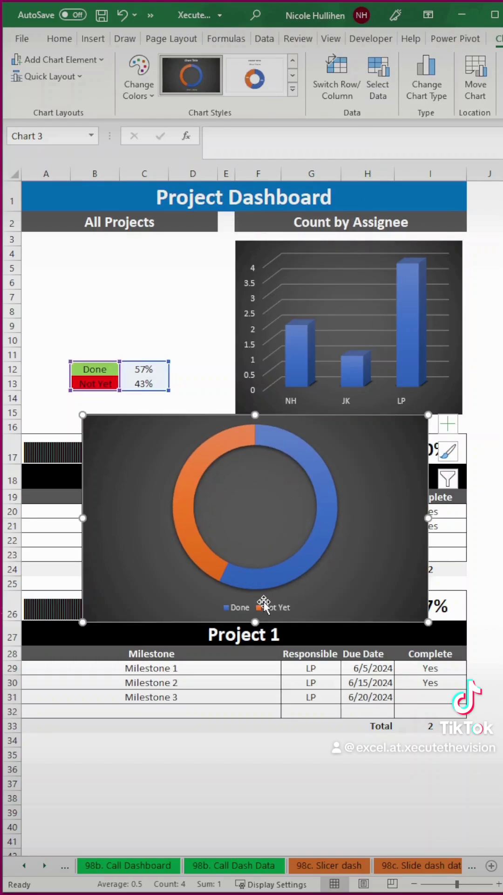
click(269, 608)
key(Delete)
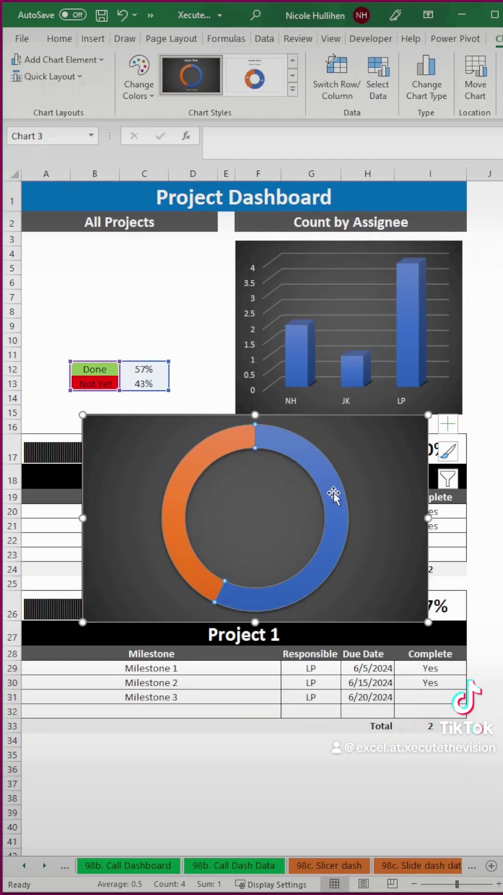
Step: Give the Done slice a solid light green fill with no border line
click(334, 494)
double_click(333, 494)
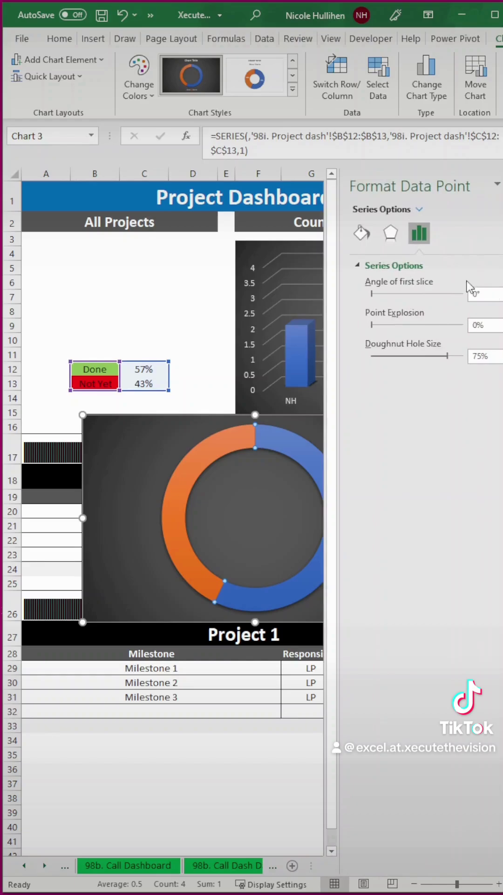
drag(502, 261, 499, 261)
click(319, 233)
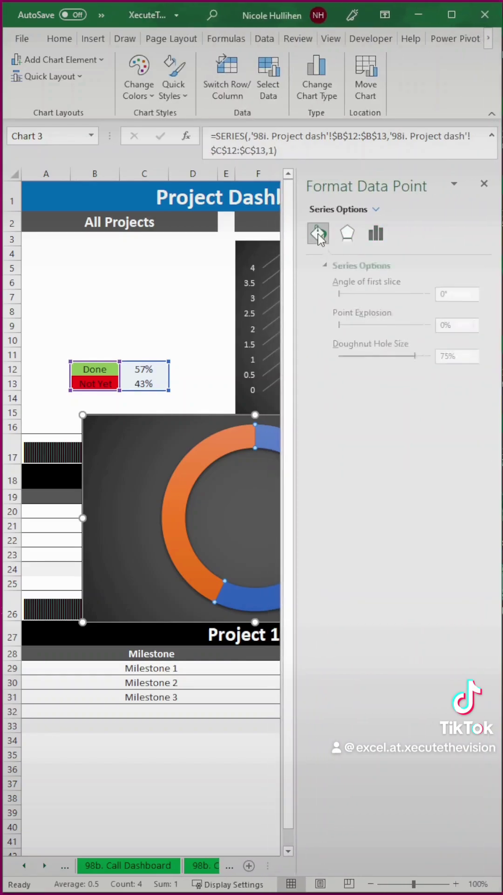
click(359, 306)
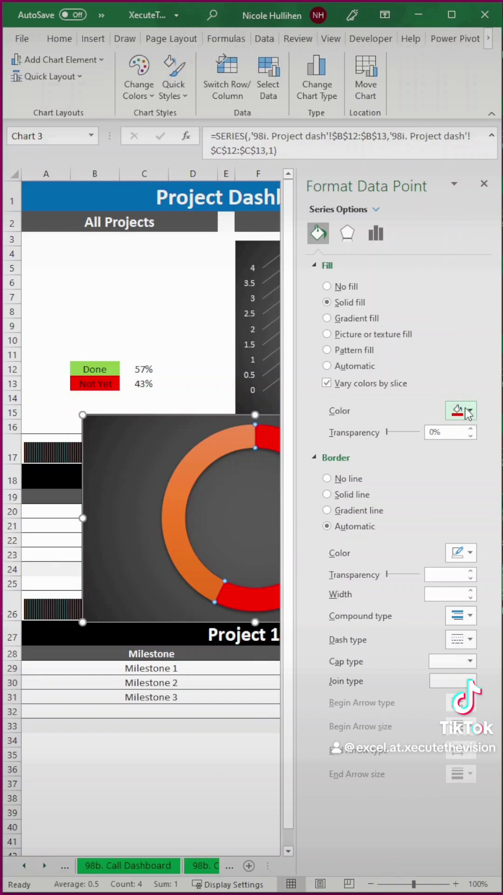
click(464, 410)
click(500, 546)
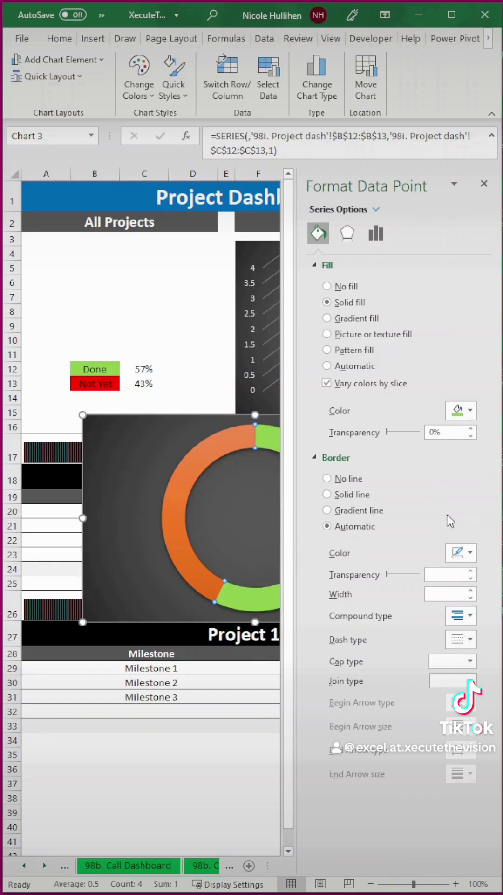
click(337, 472)
Step: Fill the Not Yet slice solid red and set the doughnut hole size to 55%
click(219, 444)
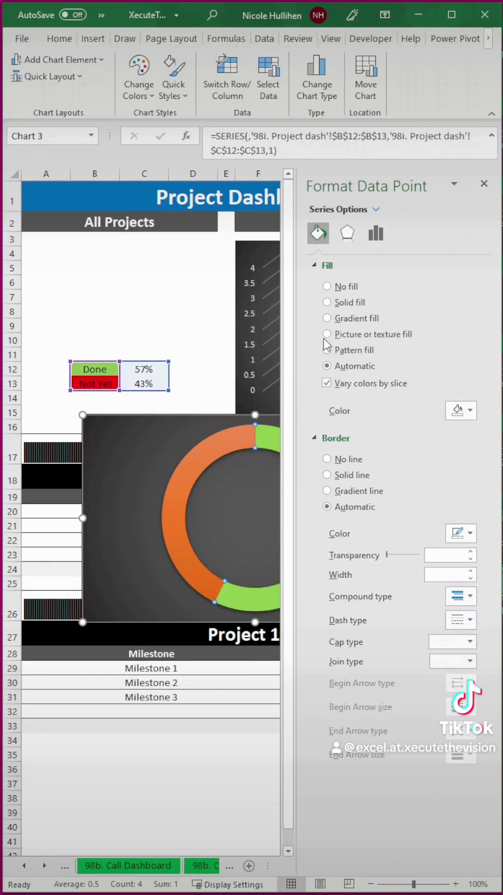
click(345, 303)
click(461, 410)
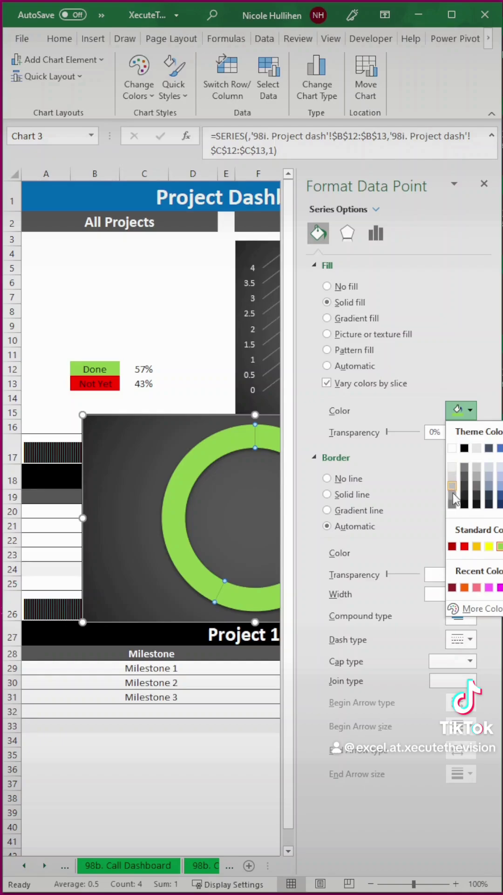
click(465, 546)
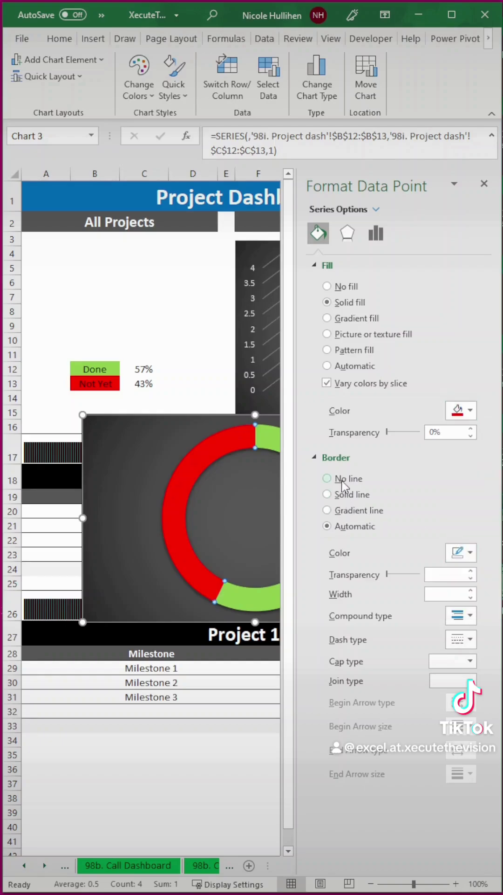
click(376, 233)
drag(403, 356, 382, 356)
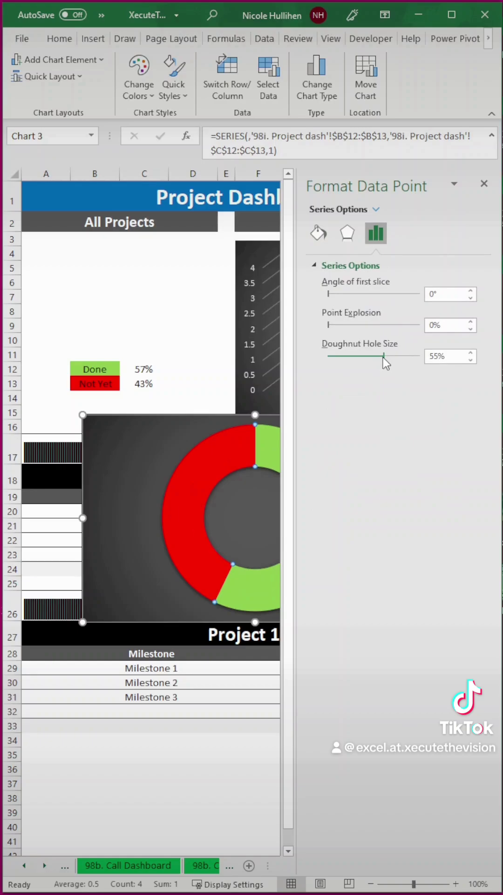
Step: Shrink the donut chart and move it into rows 3–14 under All Projects
click(484, 183)
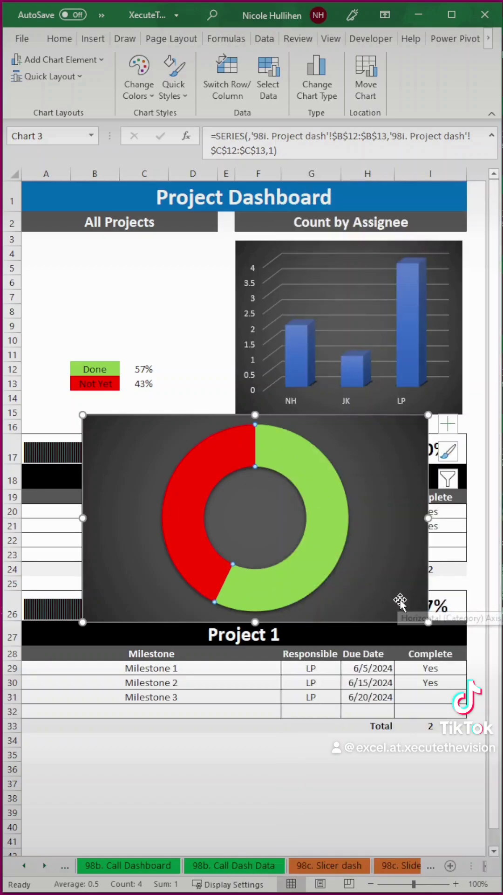
drag(427, 622, 285, 568)
click(225, 477)
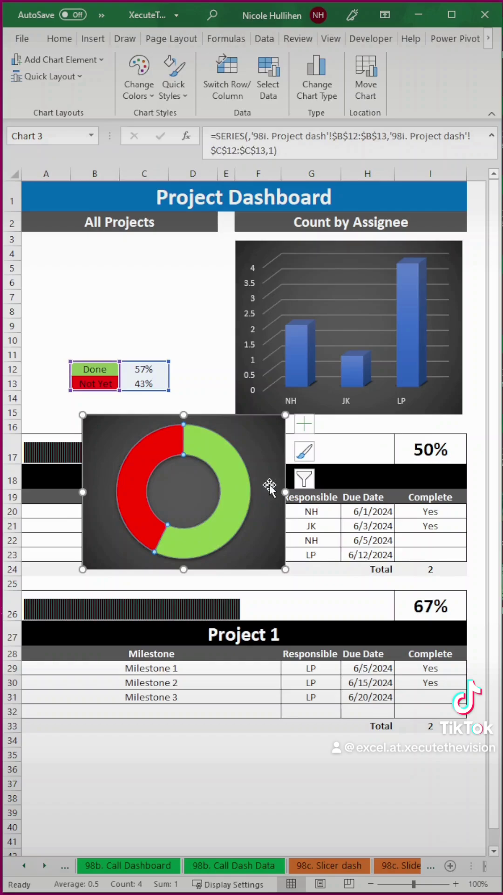
drag(239, 487, 213, 316)
click(228, 392)
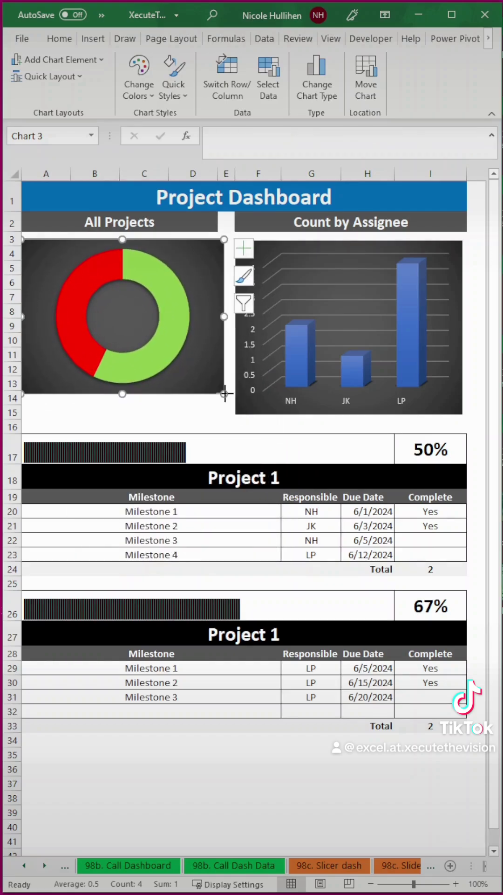
drag(224, 394, 216, 352)
click(196, 410)
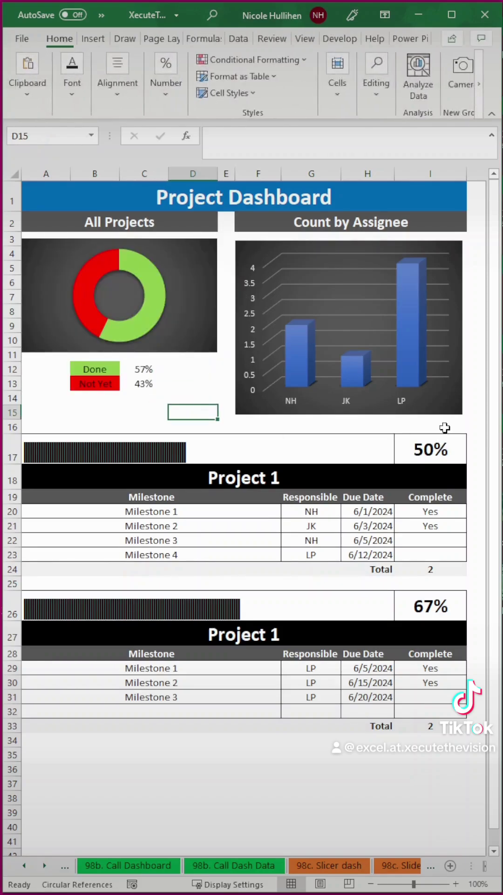
Step: Shorten the Count by Assignee chart to match the donut and select A15:I15
click(436, 407)
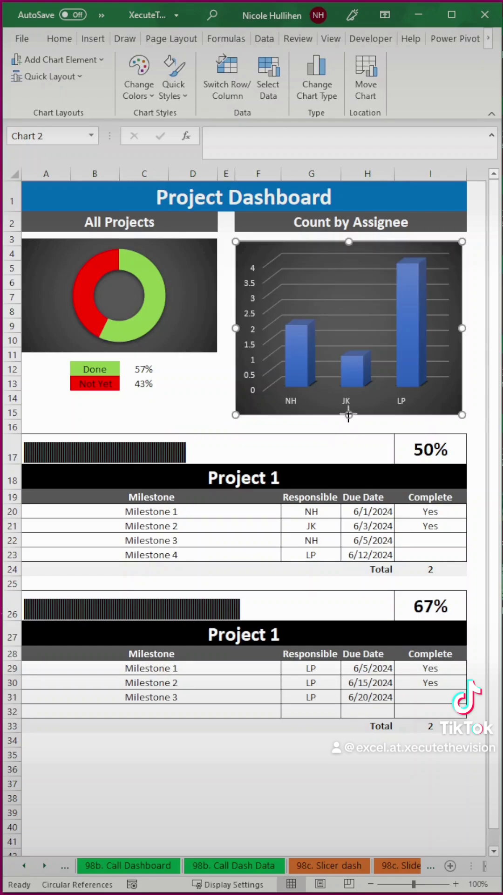
drag(349, 415, 349, 394)
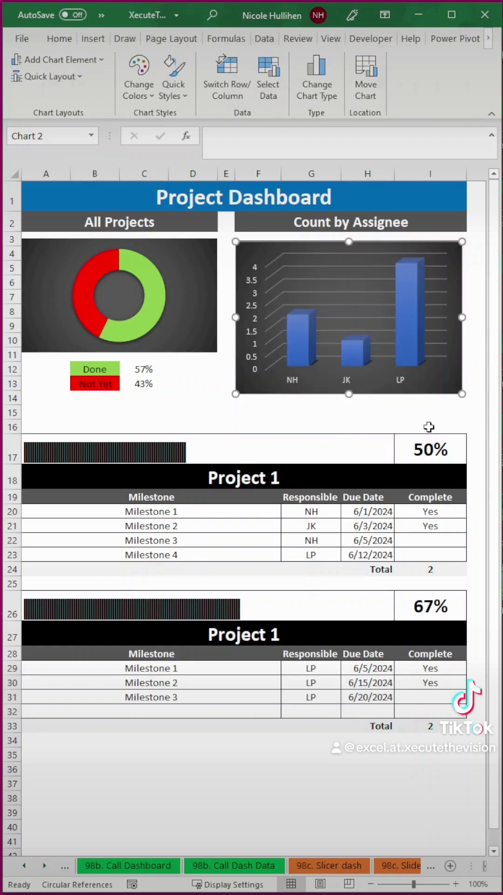
drag(435, 411, 47, 410)
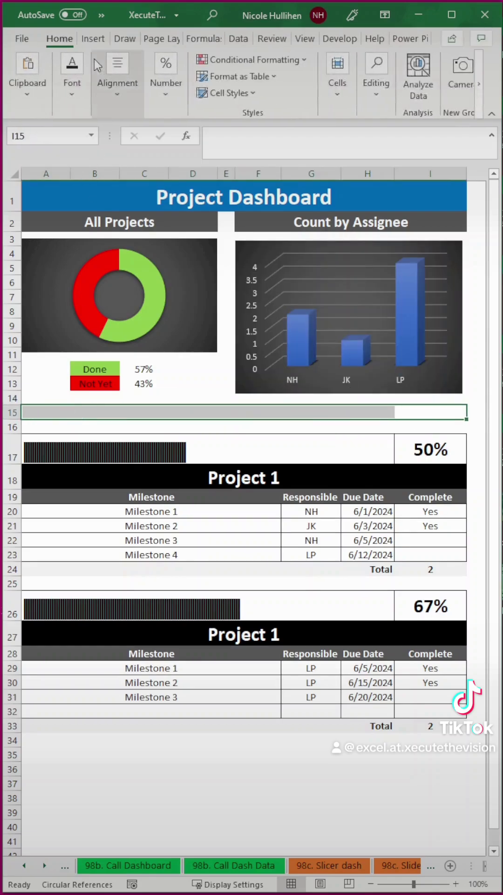
Step: Fill A15:I15 black and shrink row 15 to a thin divider strip
click(88, 104)
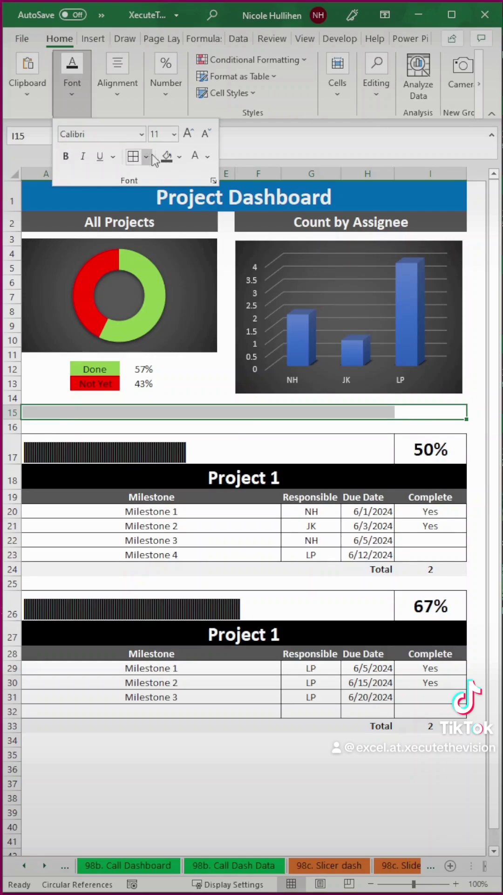
click(165, 160)
click(179, 157)
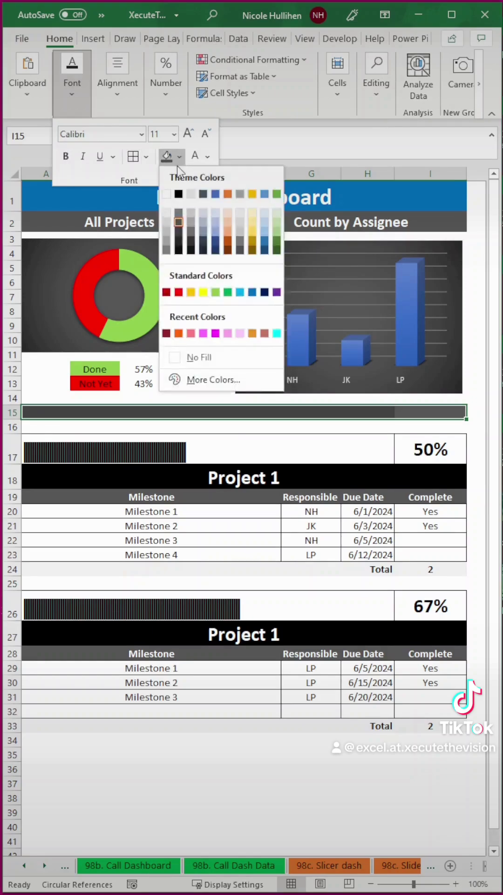
click(179, 194)
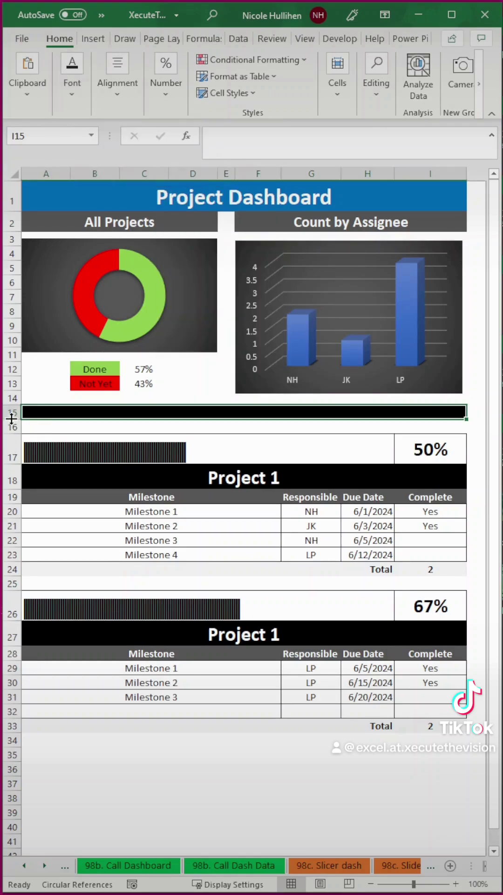
drag(12, 417, 11, 410)
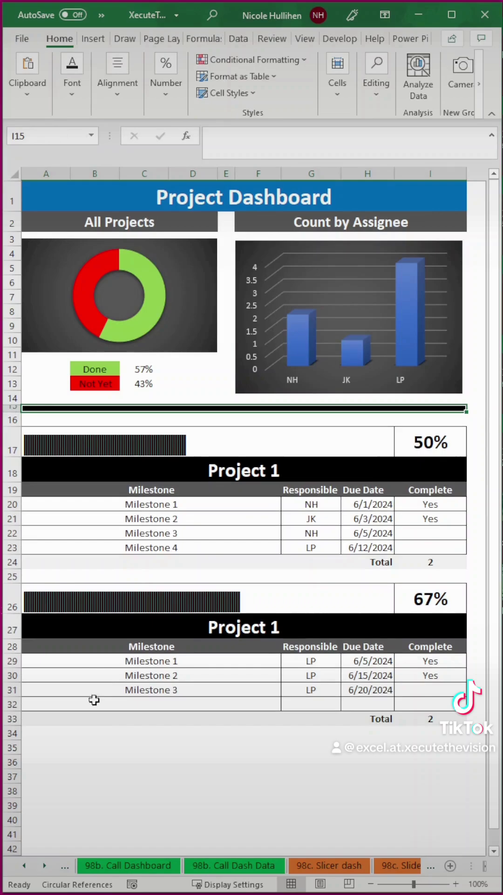
click(124, 762)
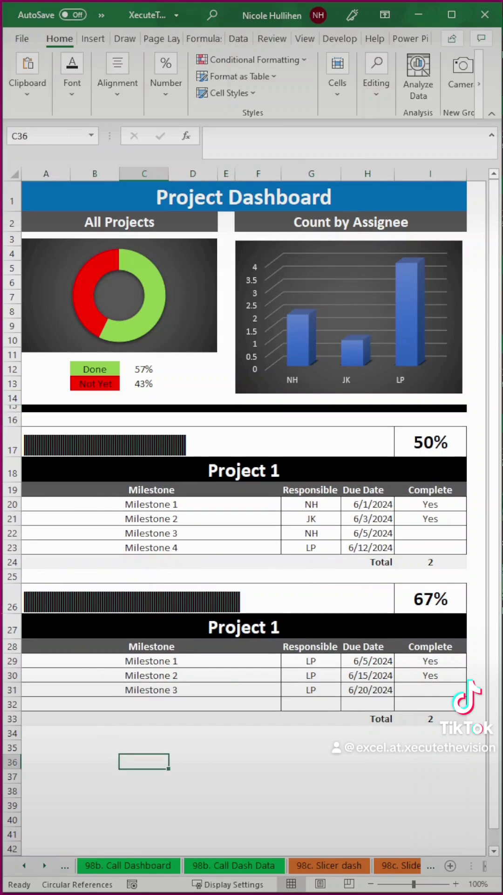
click(140, 445)
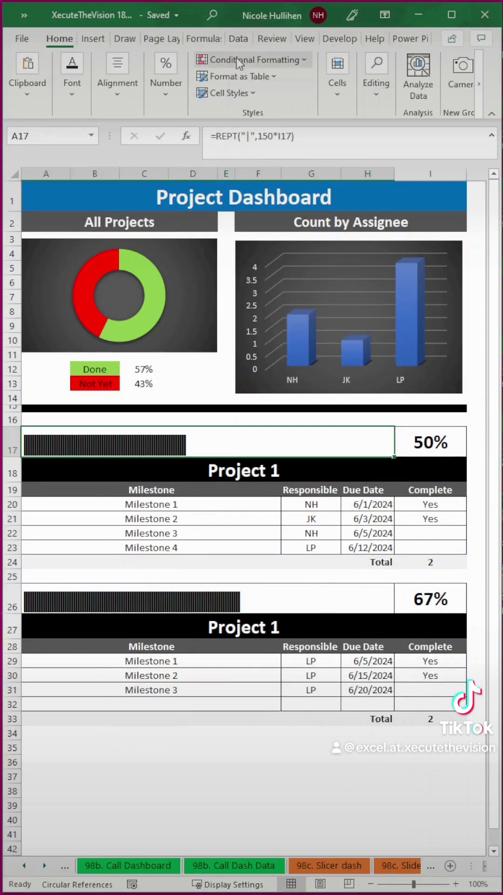
Step: Add a formula rule =$I$17>.67 to A17 that makes its font green
click(239, 63)
click(242, 309)
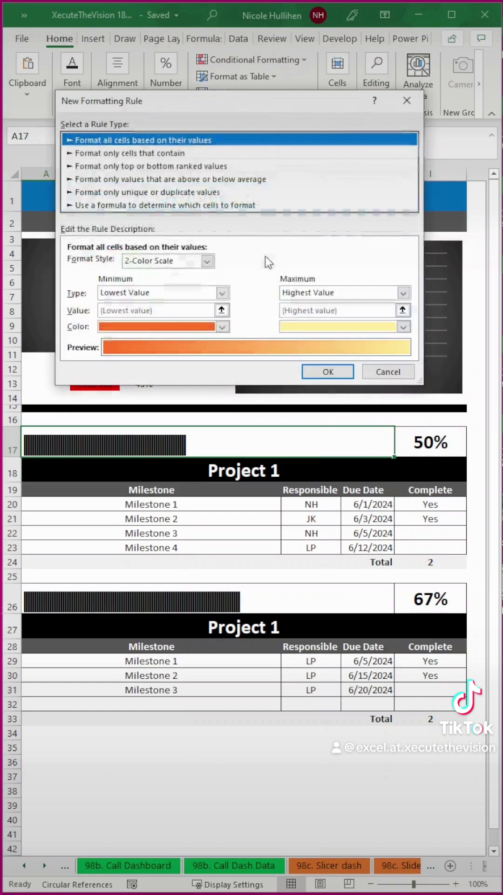
click(169, 205)
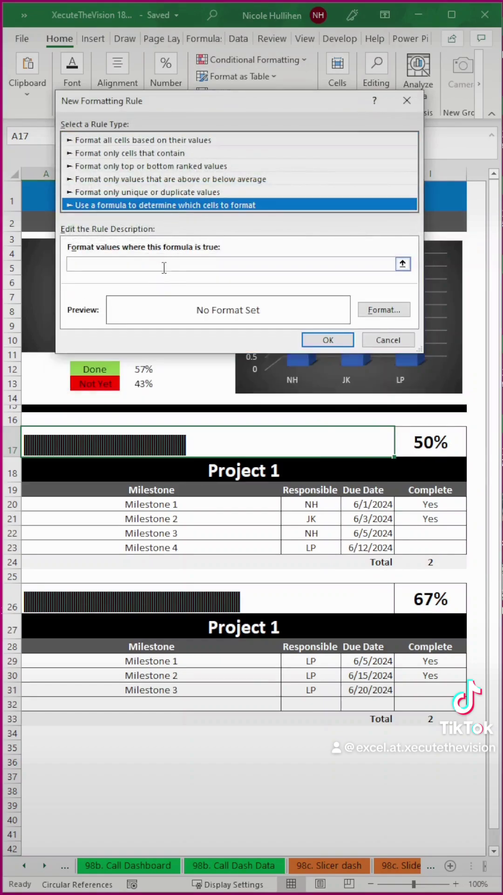
click(164, 267)
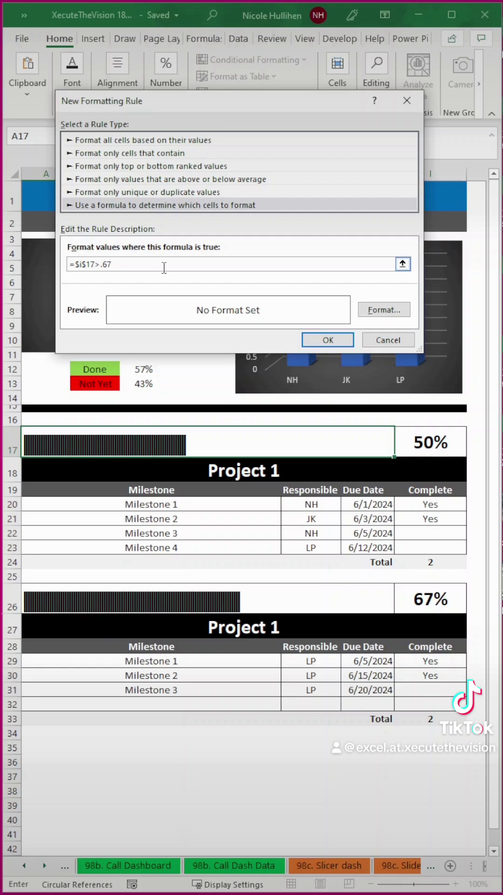
click(383, 309)
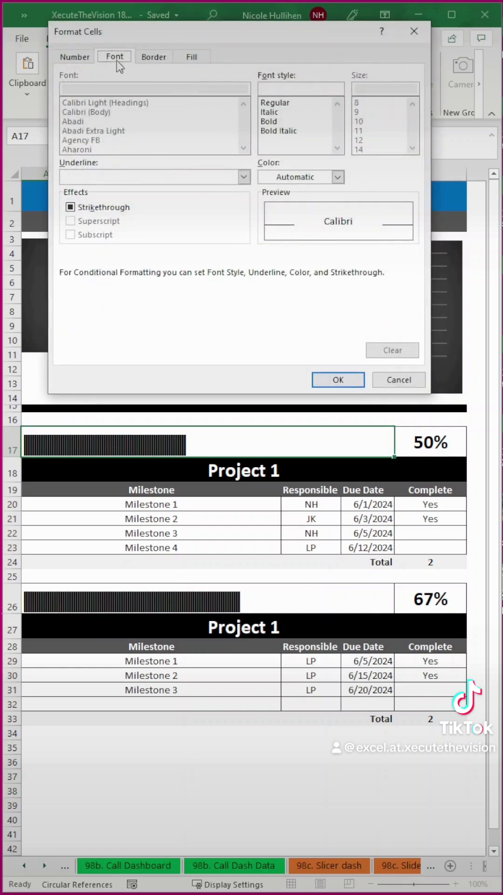
click(281, 178)
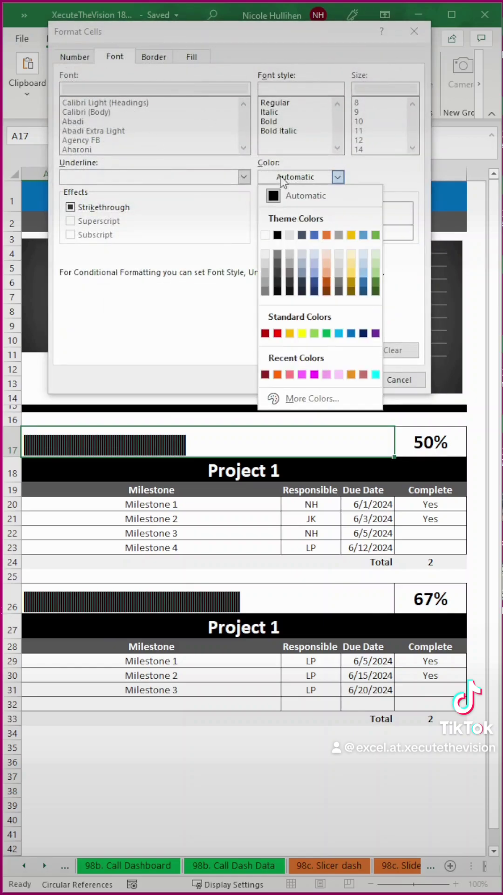
click(314, 332)
click(325, 380)
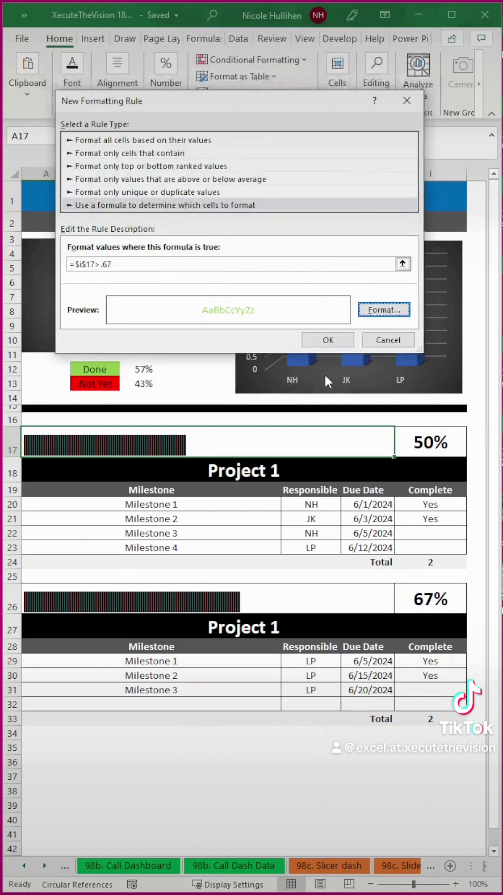
click(326, 338)
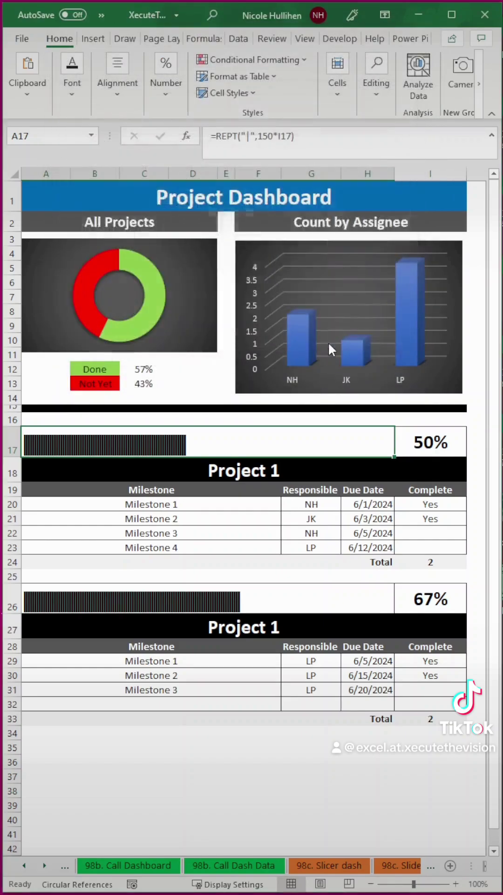
click(252, 60)
Step: Add a second rule =AND($I17>.31,$I17<.67) giving A17 a yellow font
click(270, 248)
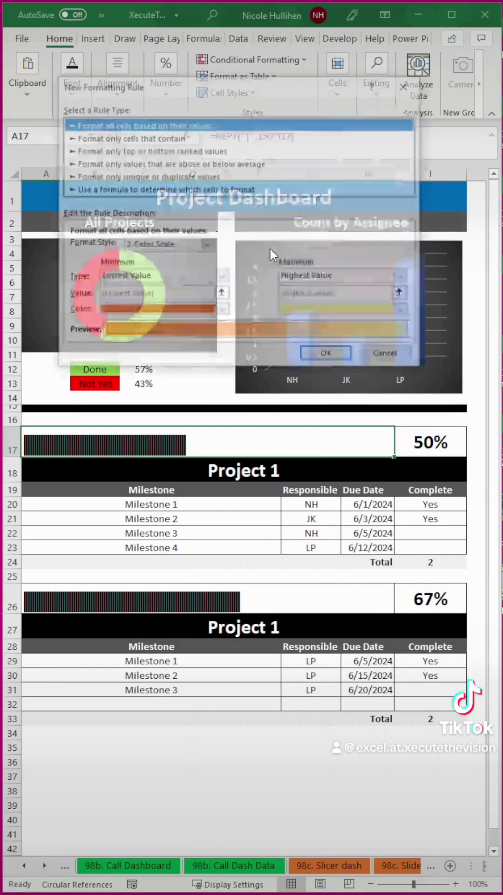
click(165, 189)
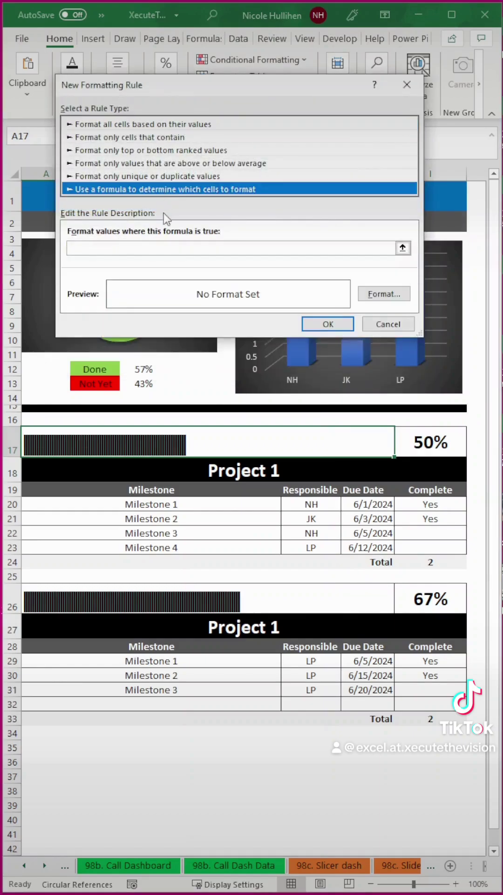
click(171, 248)
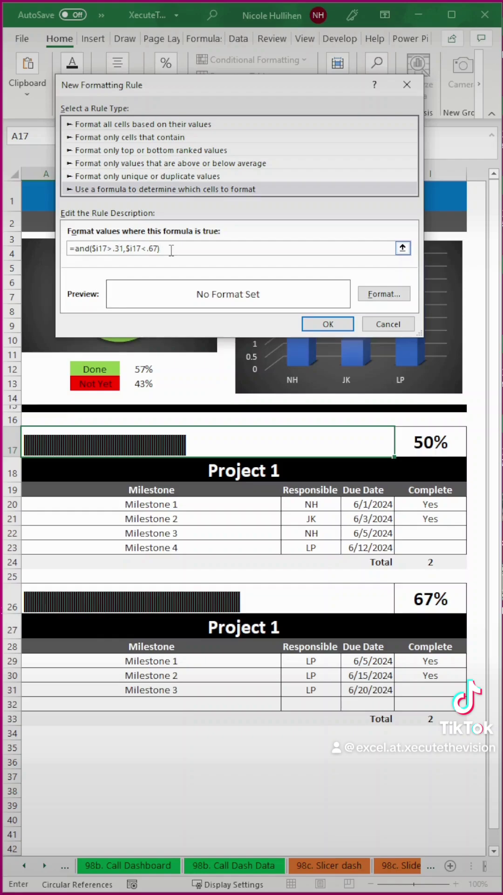
click(383, 293)
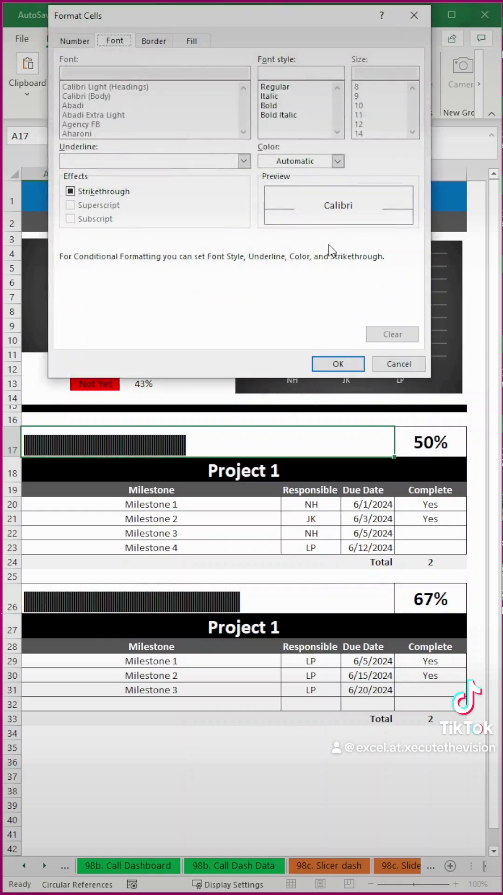
click(288, 161)
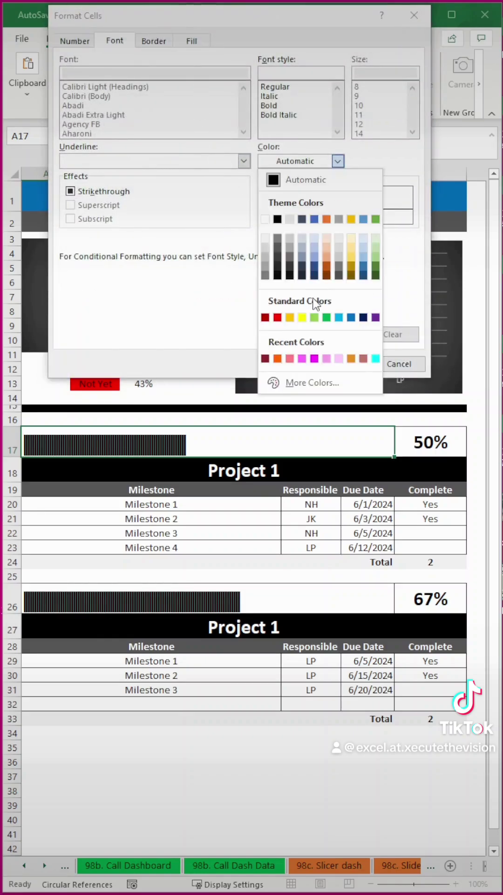
click(302, 317)
click(331, 365)
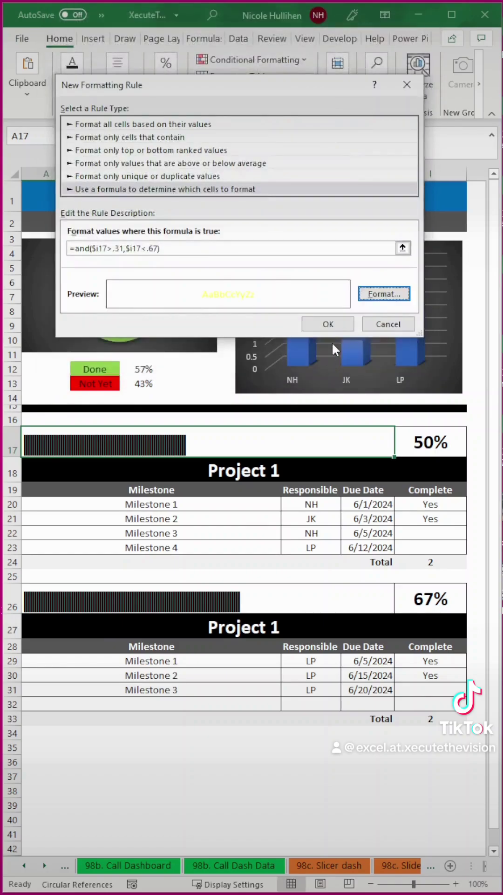
click(329, 325)
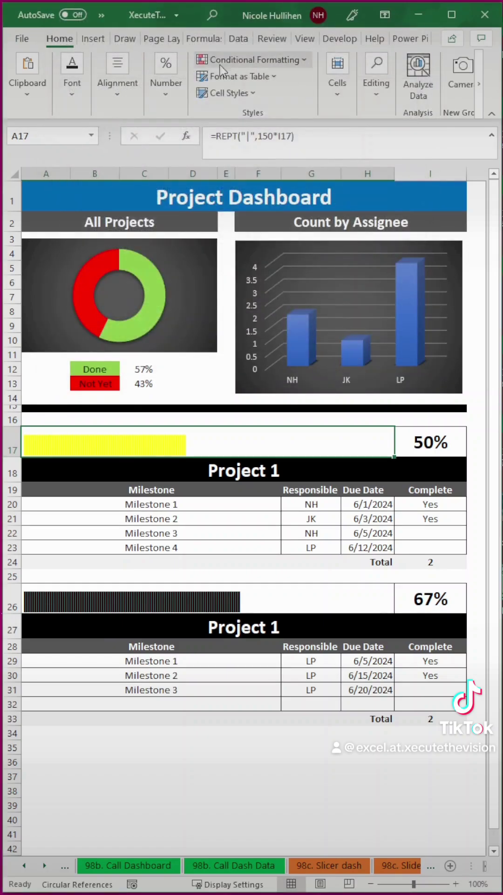
Step: Add a third rule =$I$17<.3 that makes A17's font red
click(226, 62)
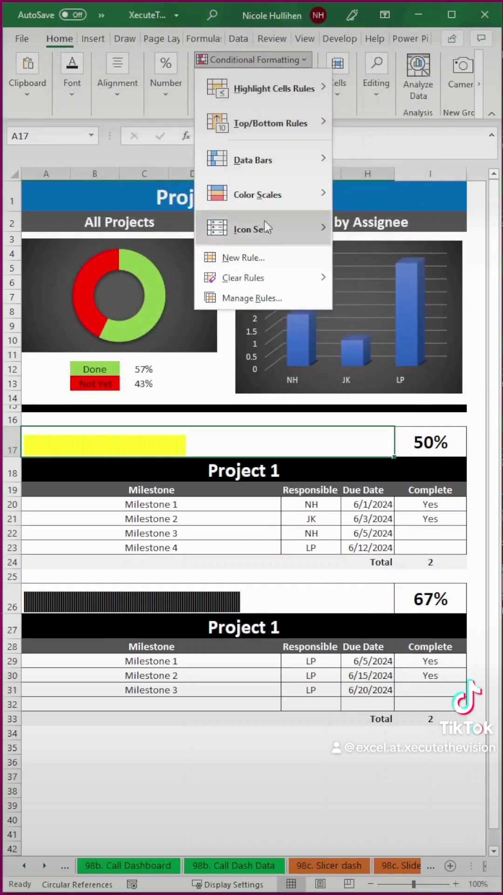
click(282, 269)
click(160, 174)
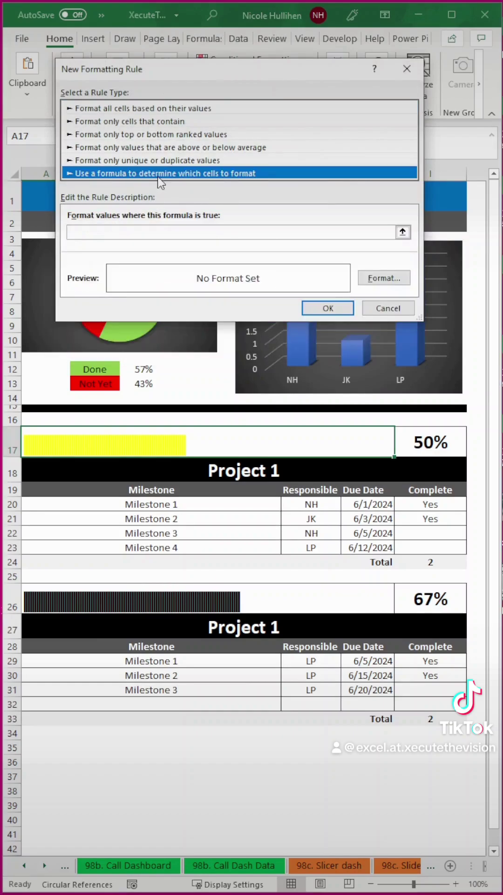
click(159, 231)
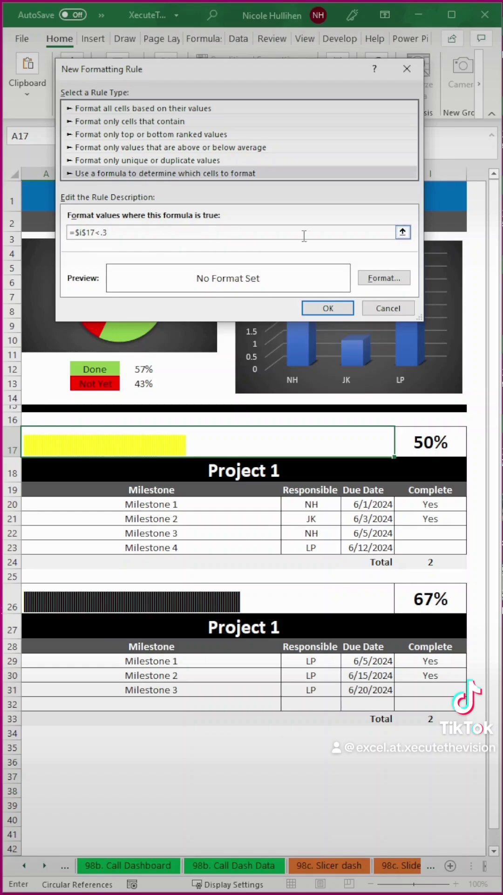
click(383, 278)
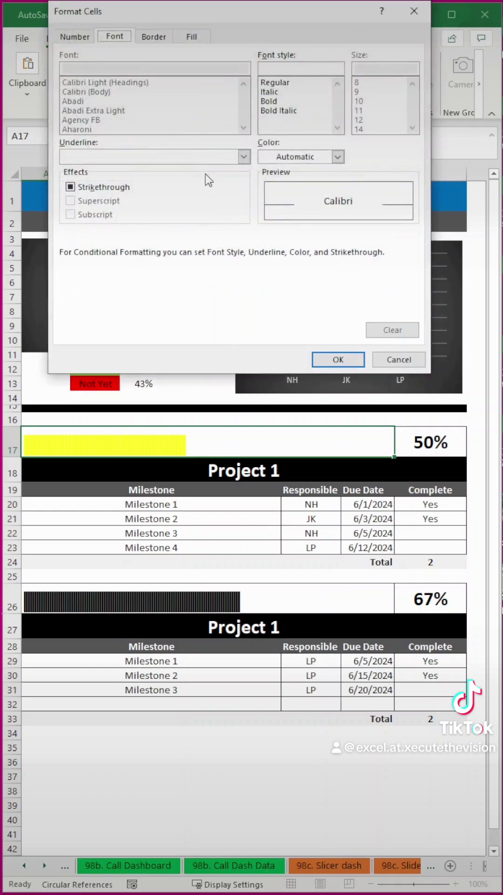
click(338, 157)
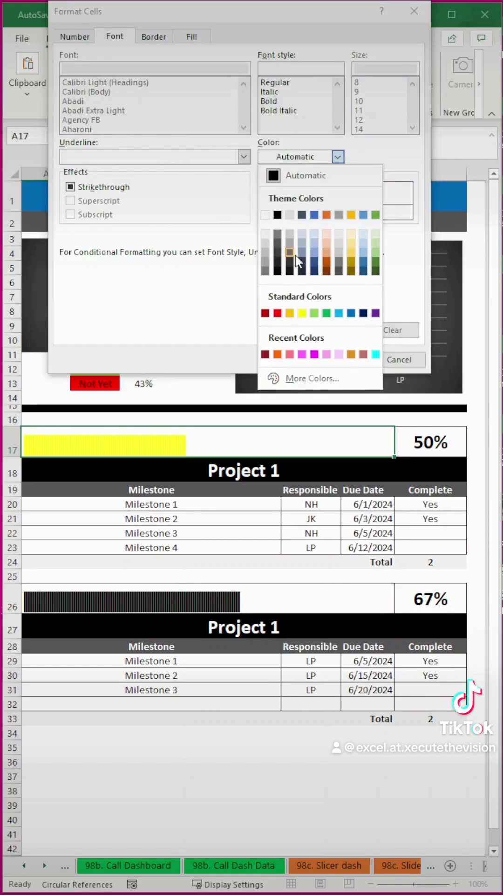
click(277, 313)
click(321, 356)
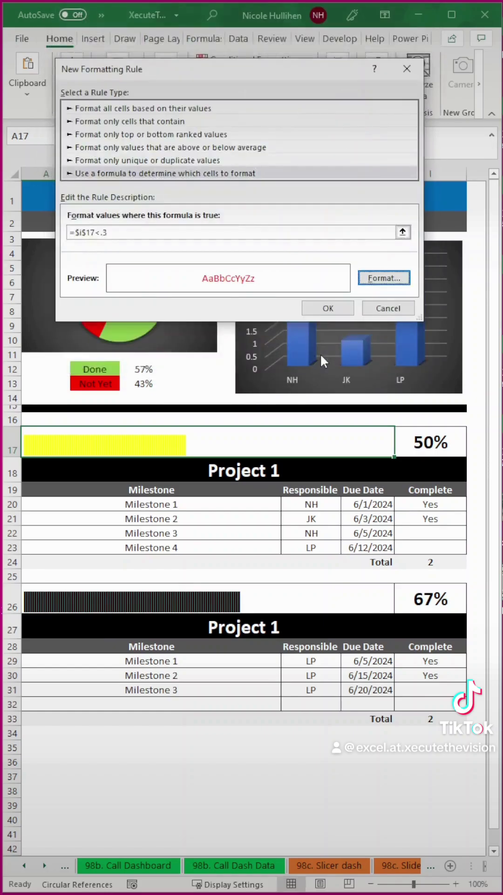
click(328, 308)
Step: Test the rule by toggling Yes in the Milestone 2 and 3 completion cells, dropping Project 1 to 25%
click(421, 521)
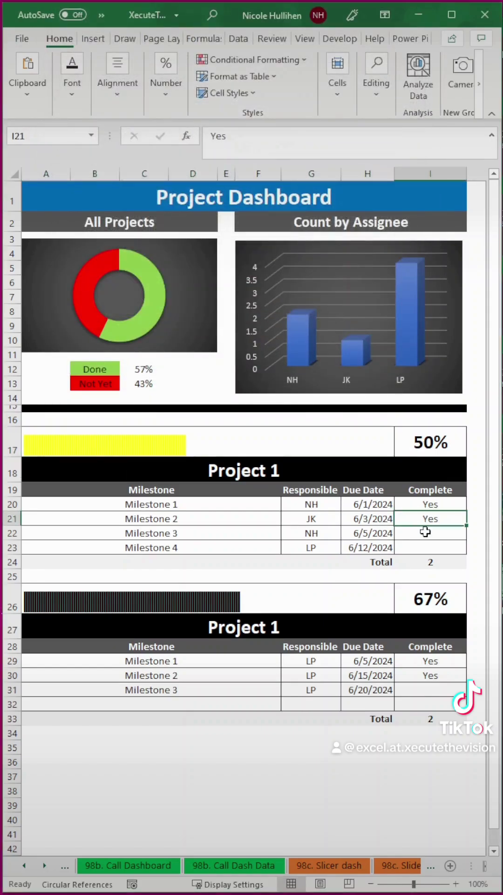
click(423, 531)
text(Yes)
key(Return)
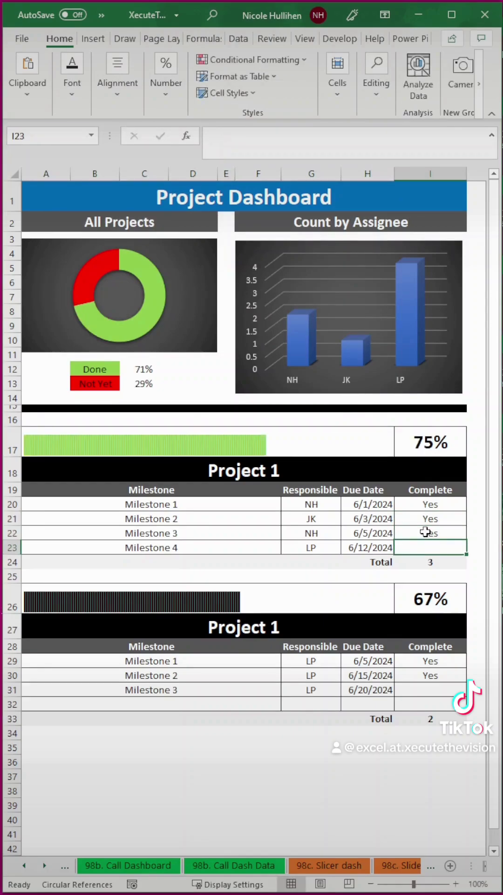
click(425, 532)
key(Delete)
key(Up)
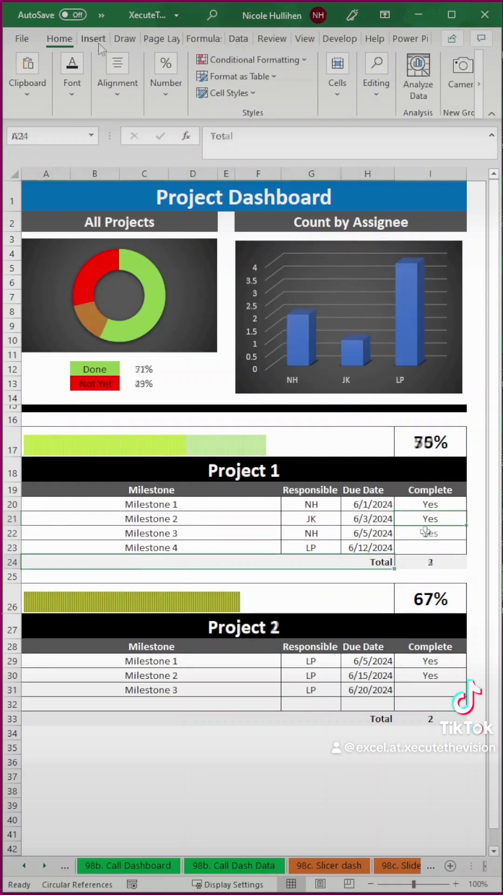
Step: Draw a rectangle in the donut's centre linked to =$C$12, showing 71%
click(93, 39)
click(69, 74)
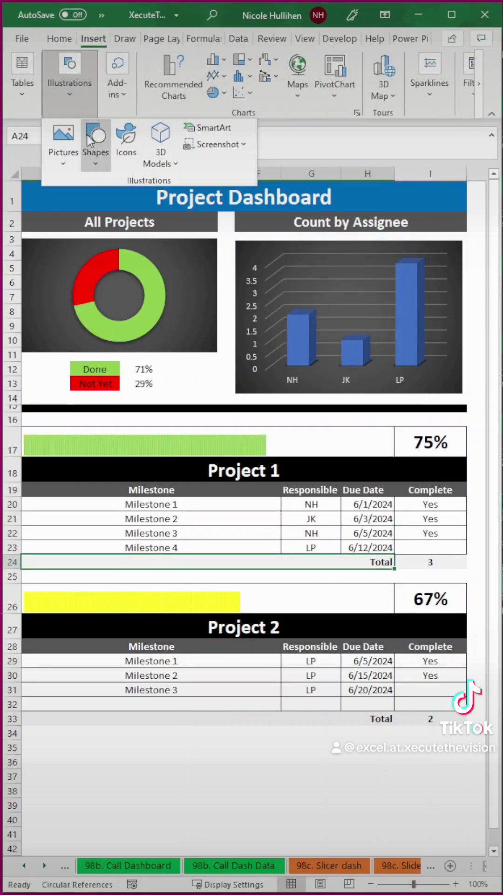
click(85, 147)
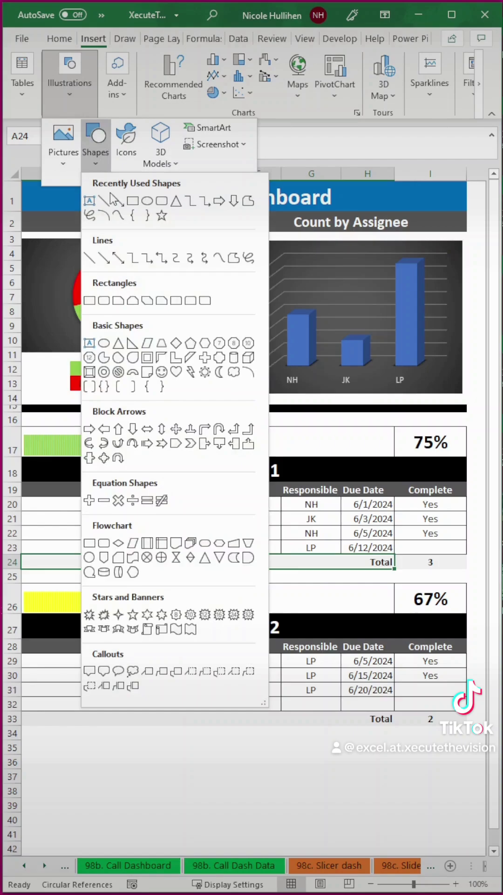
click(161, 201)
drag(95, 278, 142, 306)
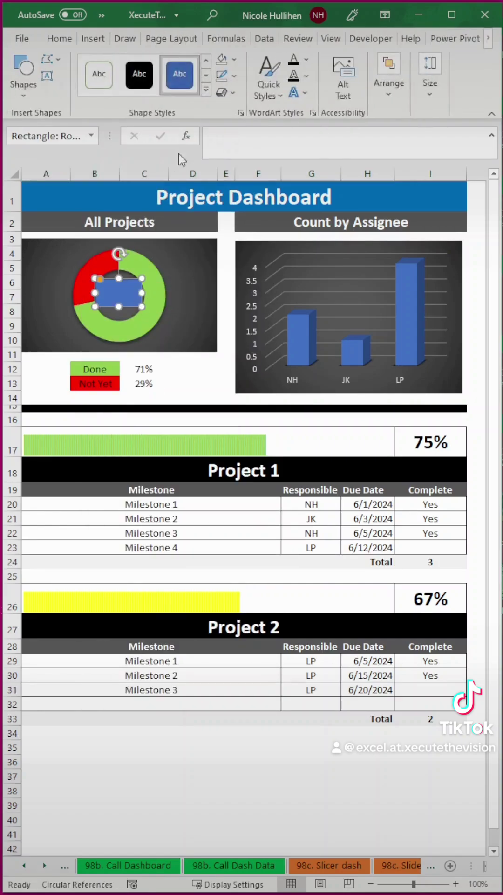
click(225, 136)
text(=)
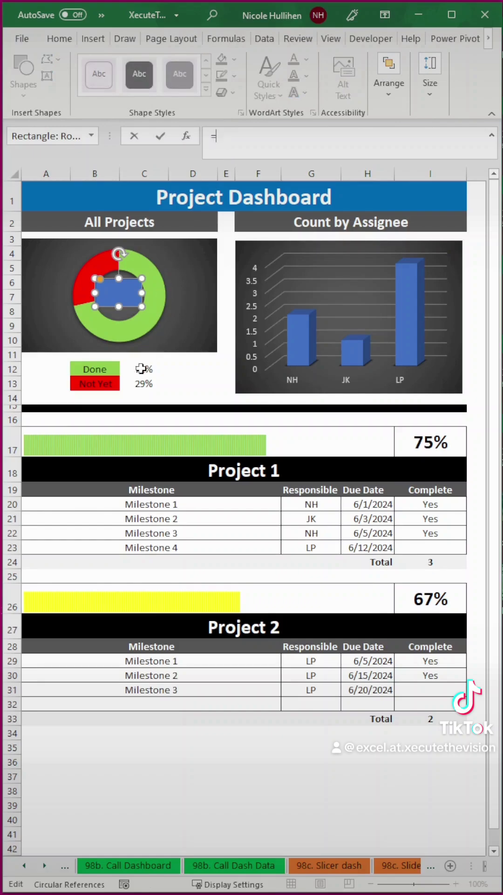
click(141, 369)
key(Return)
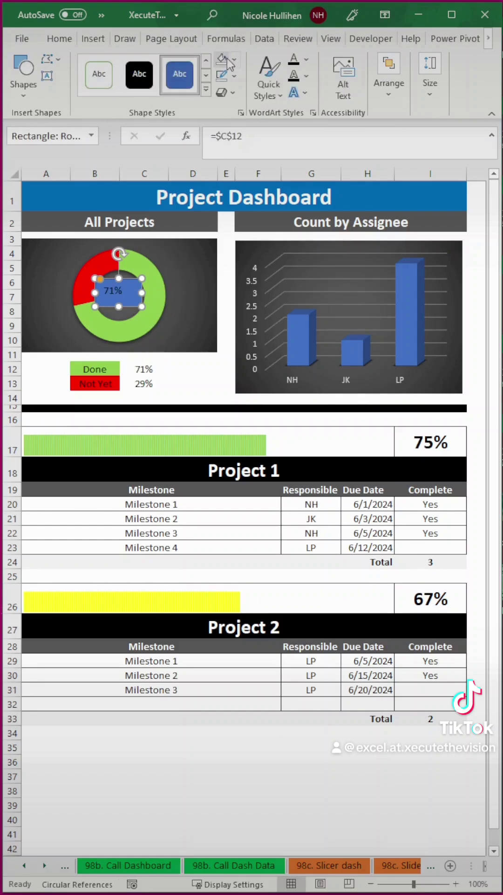
Step: Remove the rectangle's fill and make its 71% text white
click(227, 80)
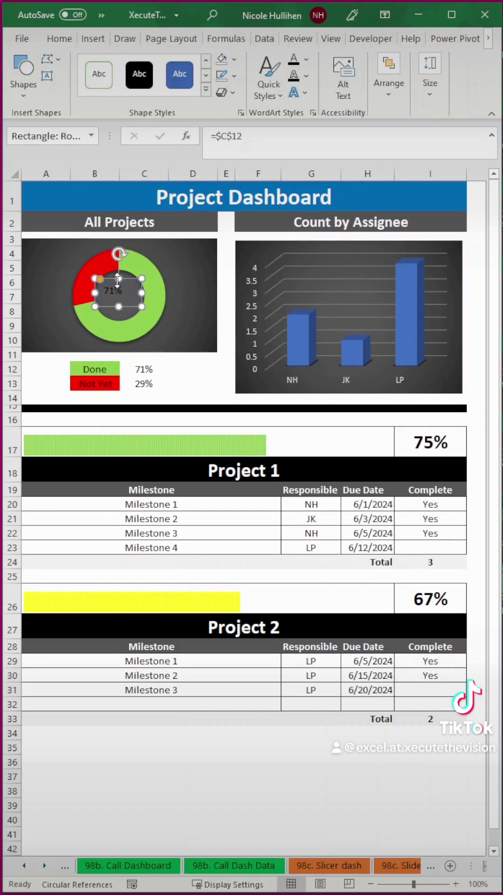
click(113, 292)
double_click(113, 292)
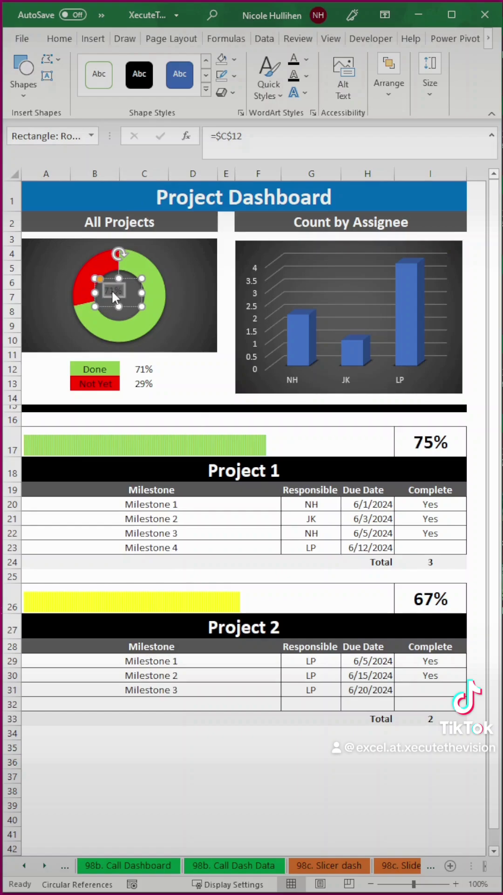
click(59, 39)
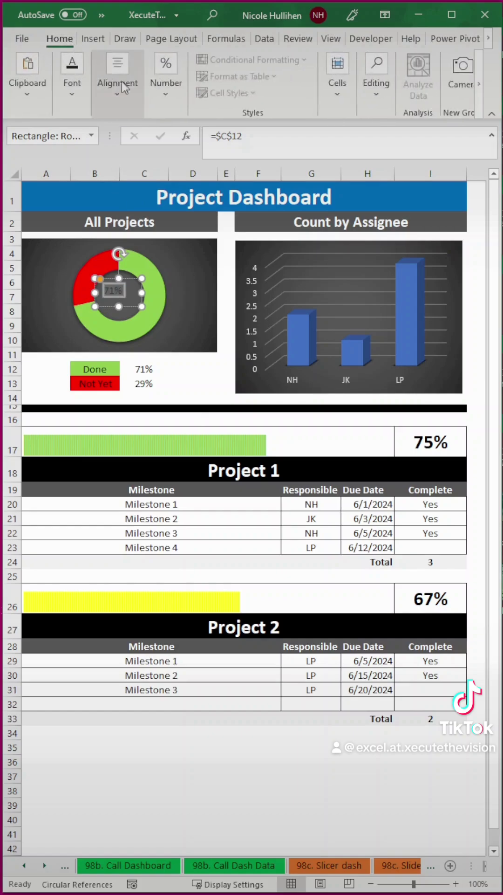
click(74, 90)
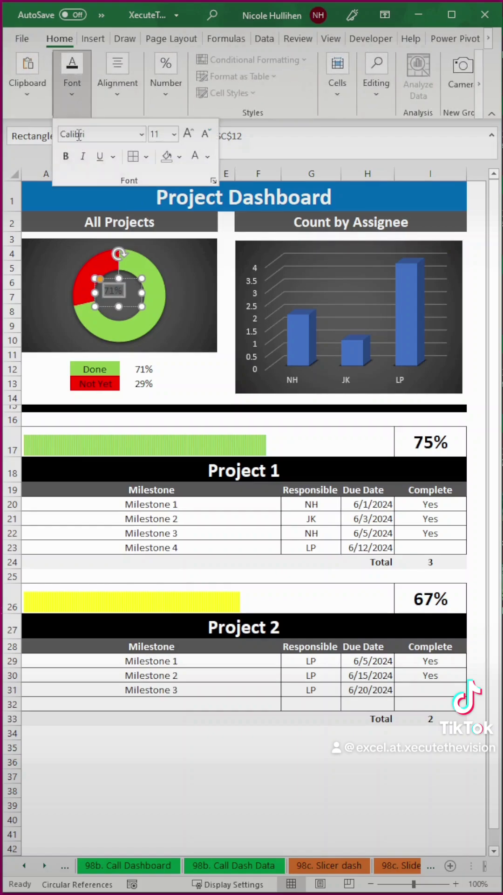
click(207, 156)
click(194, 217)
Step: Centre the 71% label vertically and horizontally and enlarge its font
click(127, 92)
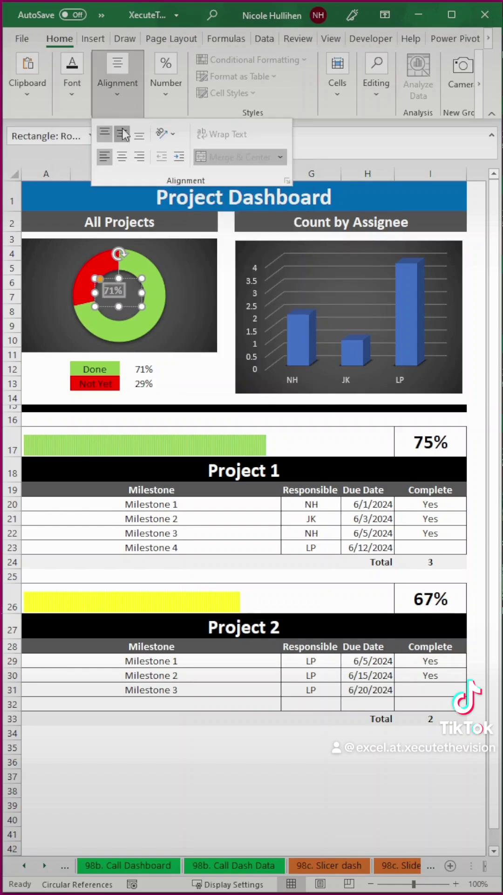
click(122, 134)
click(119, 100)
click(122, 156)
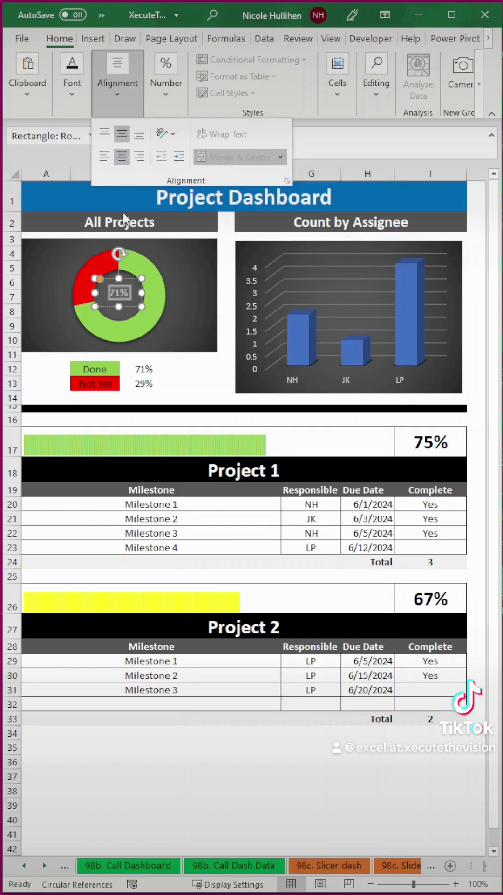
click(73, 88)
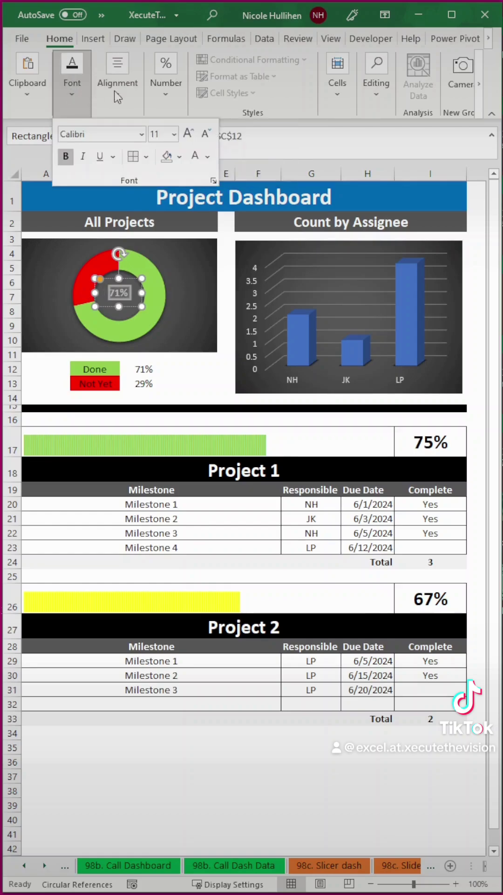
click(188, 133)
click(188, 134)
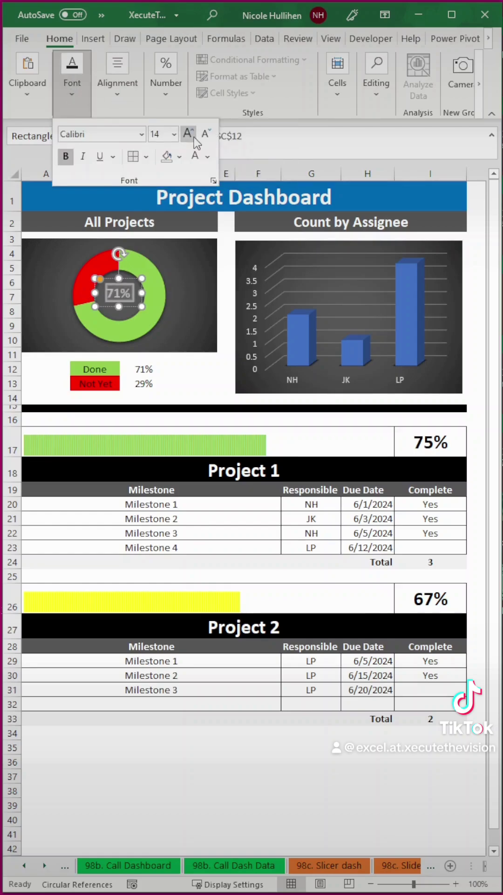
click(188, 134)
click(210, 378)
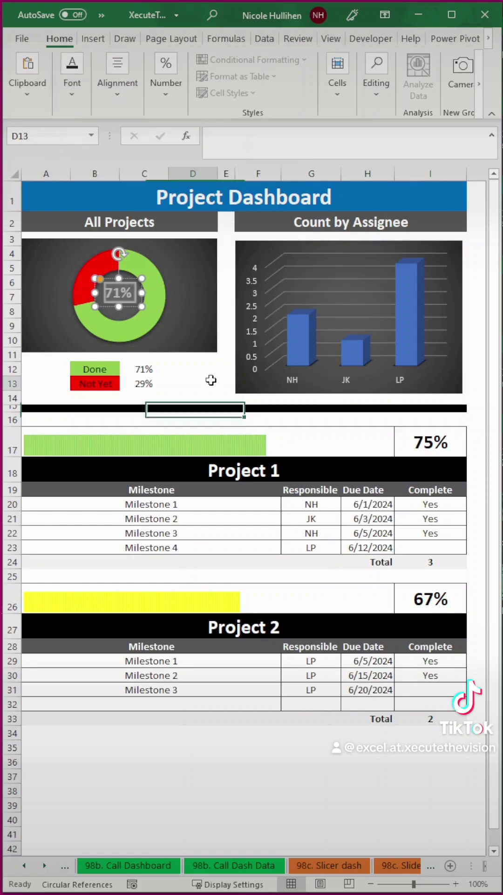
Step: Make the Count by Assignee columns white cylinders with a 70% gap width
double_click(311, 364)
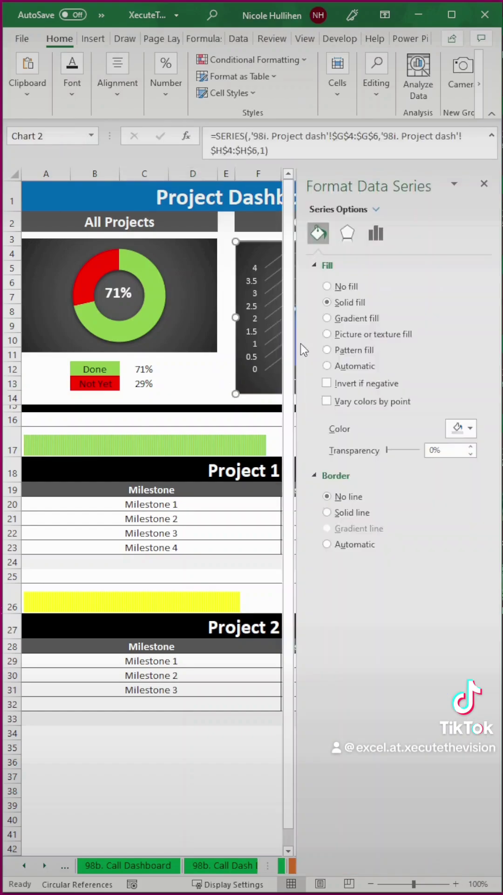
click(376, 233)
click(318, 234)
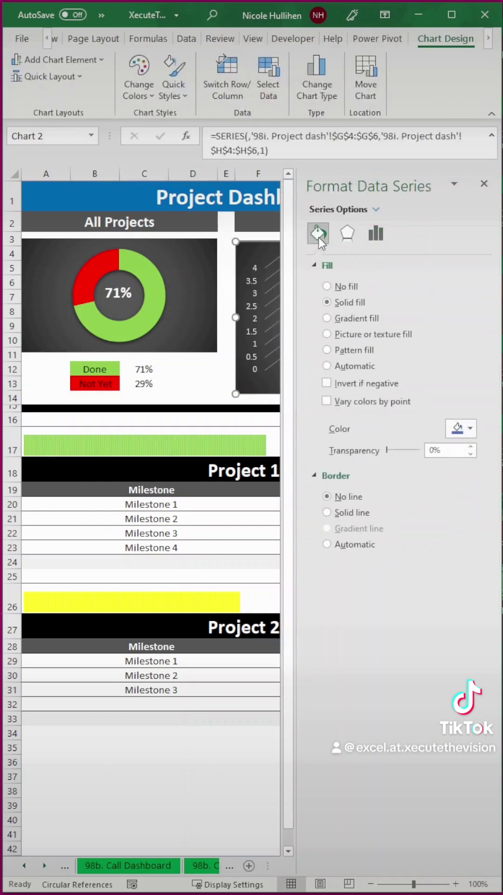
click(459, 430)
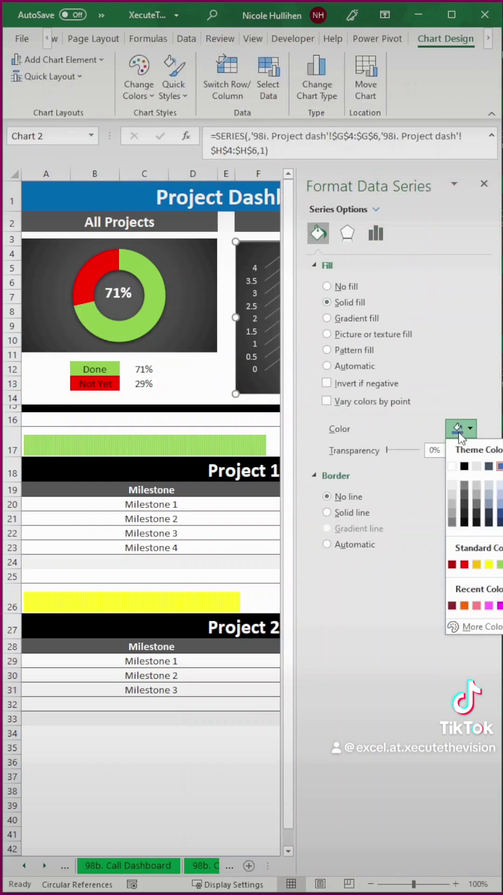
click(456, 489)
click(376, 233)
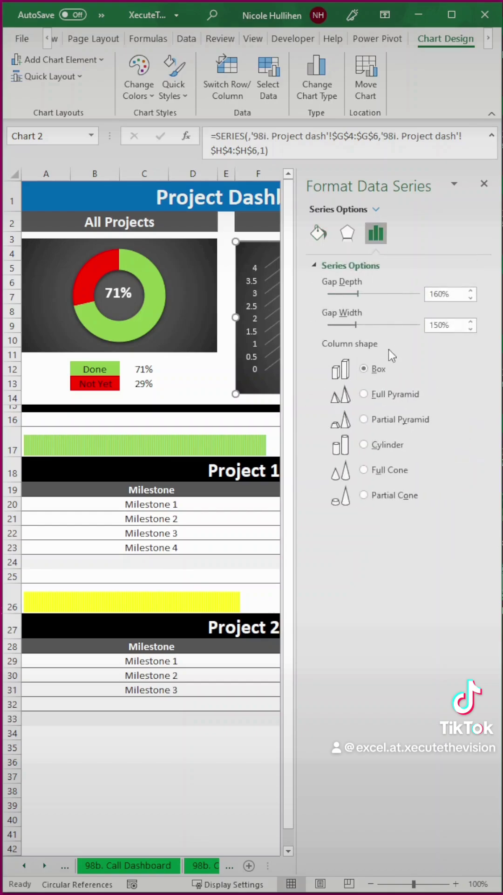
mouse_move(343, 329)
mouse_down()
mouse_move(343, 335)
mouse_move(339, 325)
mouse_up()
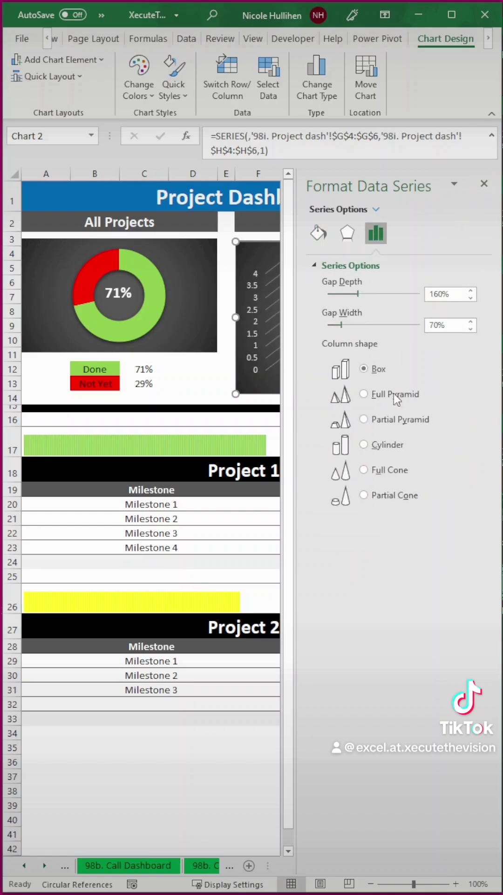
click(390, 443)
Step: Close the Format Data Series pane and clear the completion entries for Milestones 3 and 2
click(482, 184)
click(381, 424)
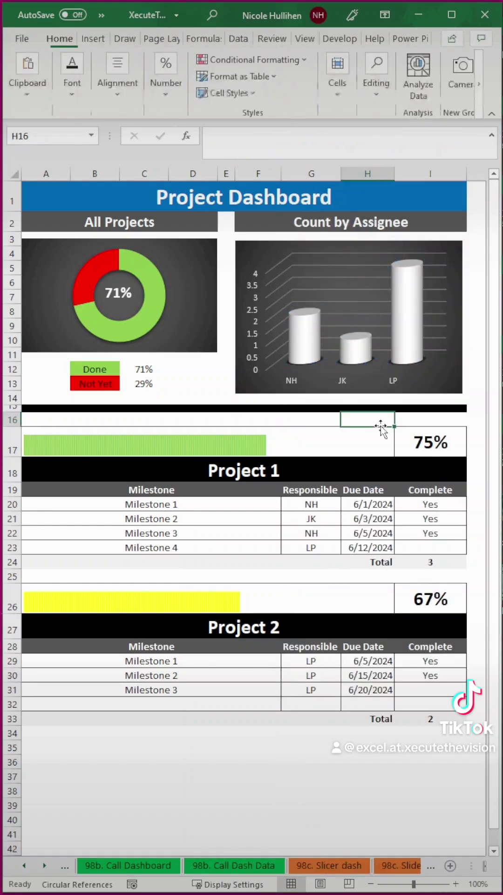
click(404, 532)
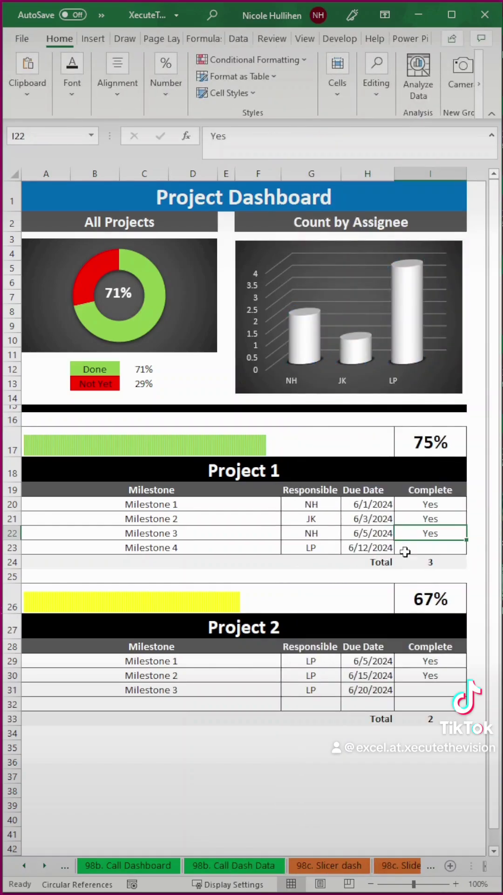
key(Delete)
key(Up)
key(Delete)
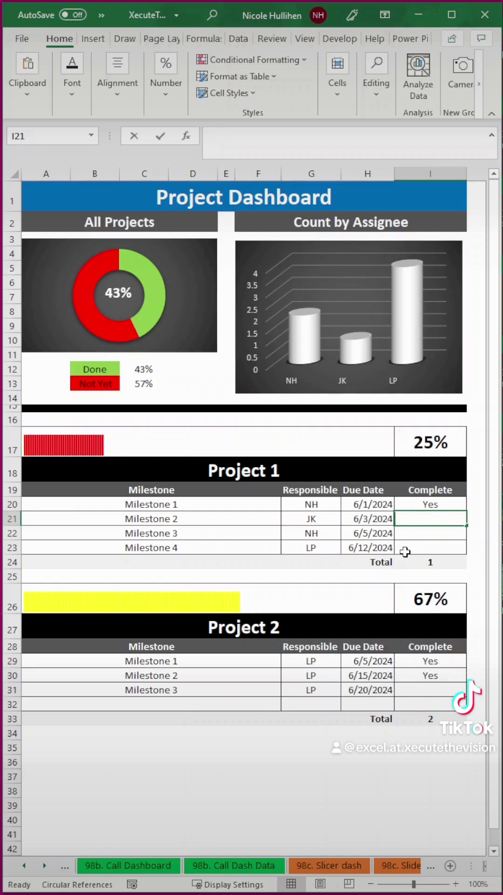
Step: Enter Yes for Milestones 2–4 in I21:I23 and for Project 2's Milestone 3 in I31
text(Y)
key(Return)
text(Y)
key(Return)
text(Y)
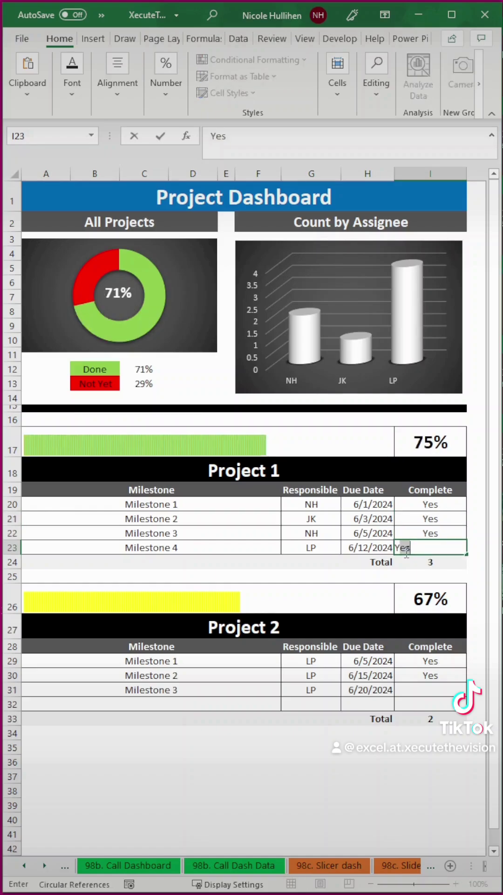
key(Return)
key(Down)
key(Down)
key(Down)
key(Down)
key(Down)
key(Down)
key(Down)
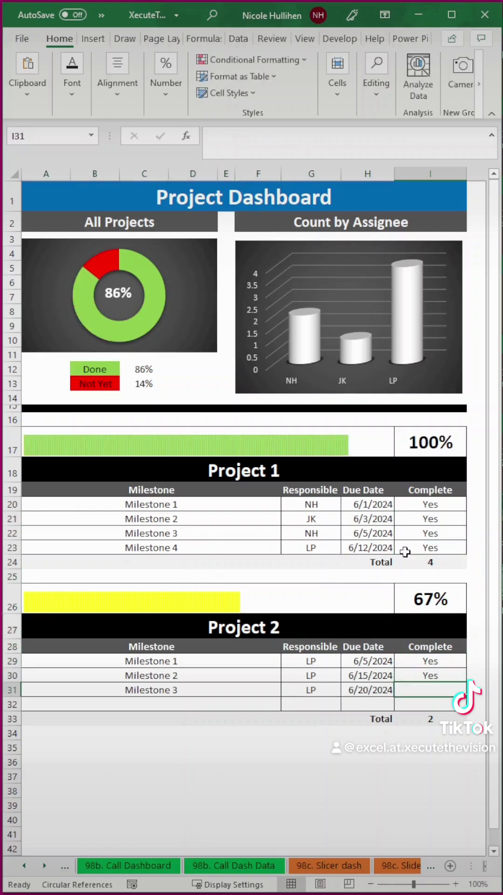
text(Yes)
key(Return)
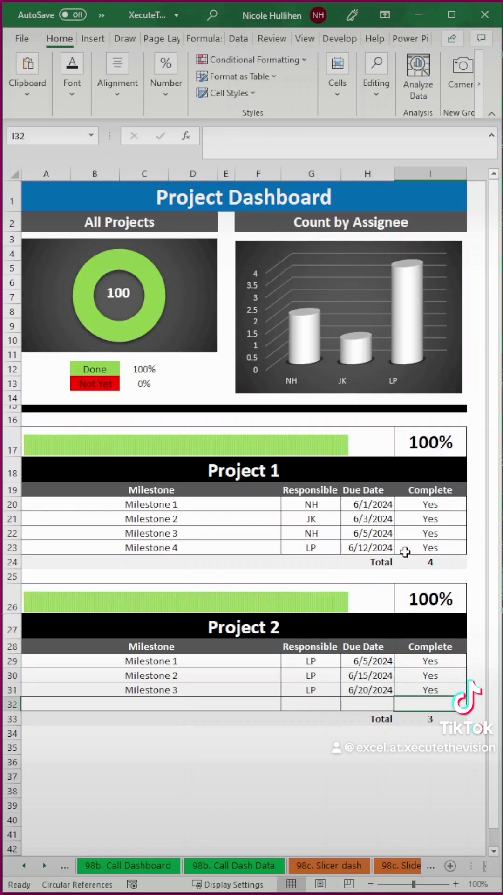